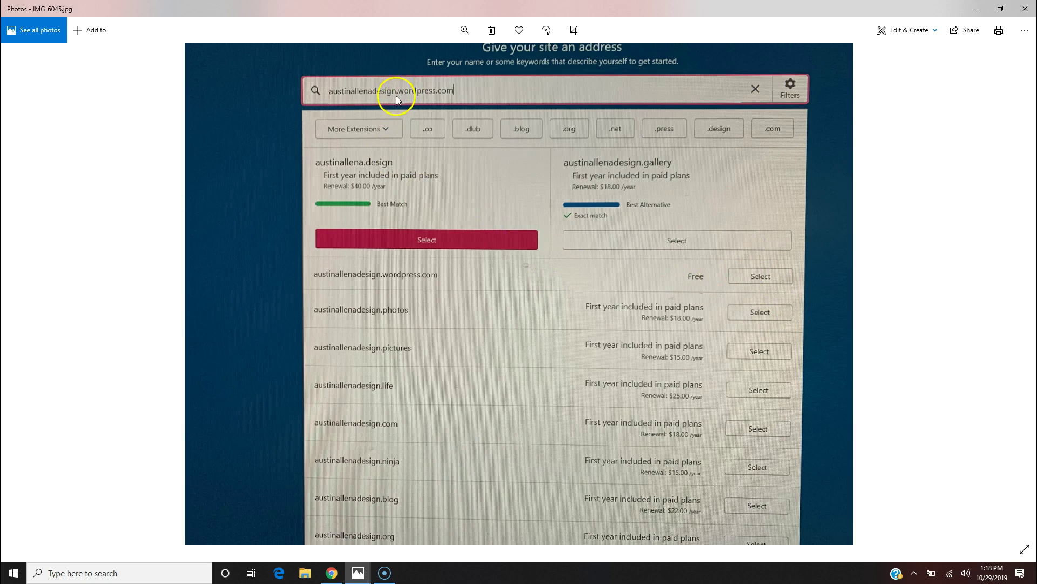
Step: Examine the photos of the WordPress plan prices and the site address suggestions, and minimize the photo viewer
{"action": "left_click", "coordinate": [358, 573]}
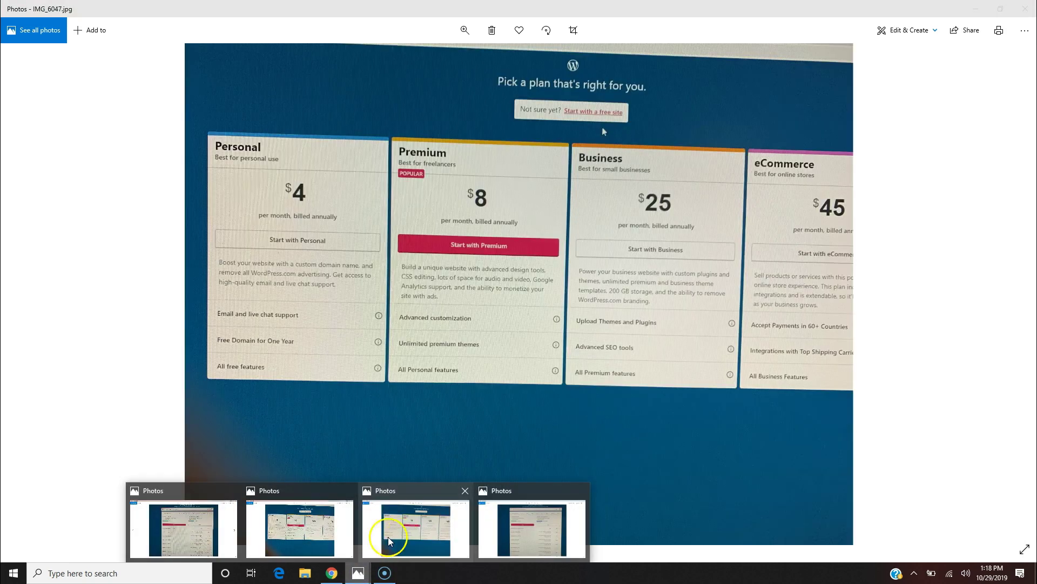
{"action": "left_click", "coordinate": [401, 536]}
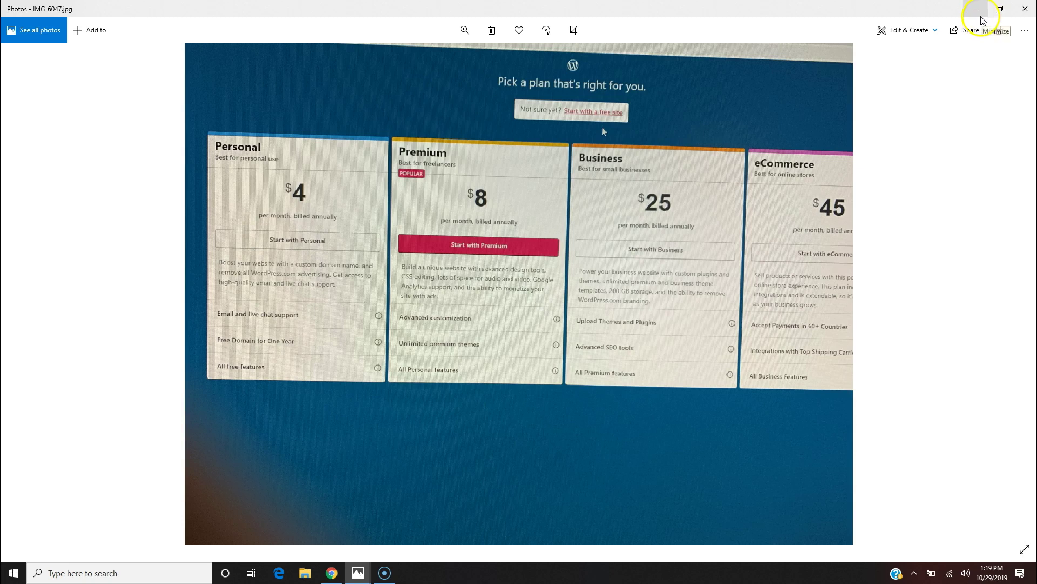
{"action": "key", "text": "Right"}
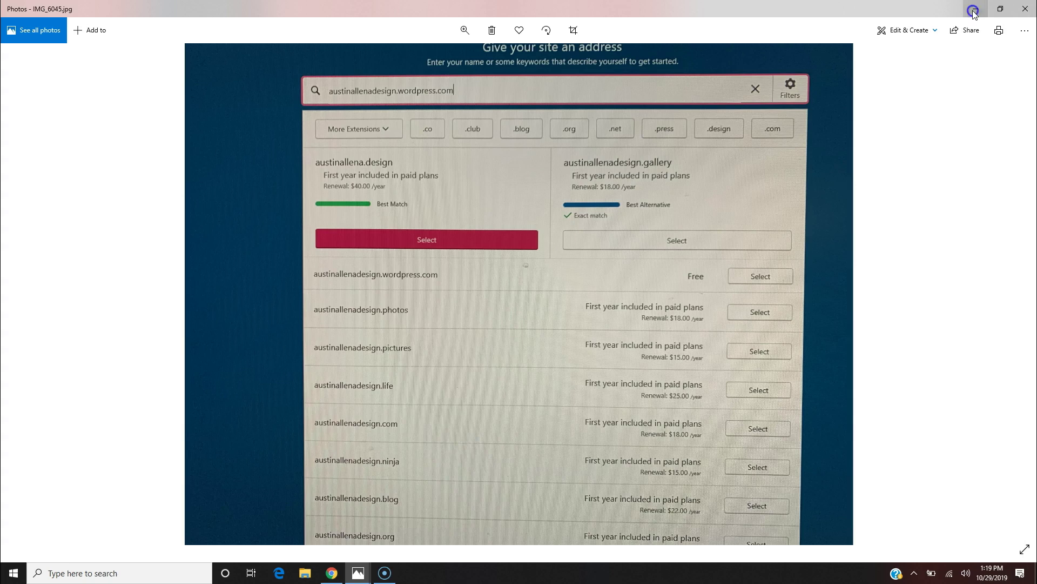
{"action": "left_click", "coordinate": [973, 10]}
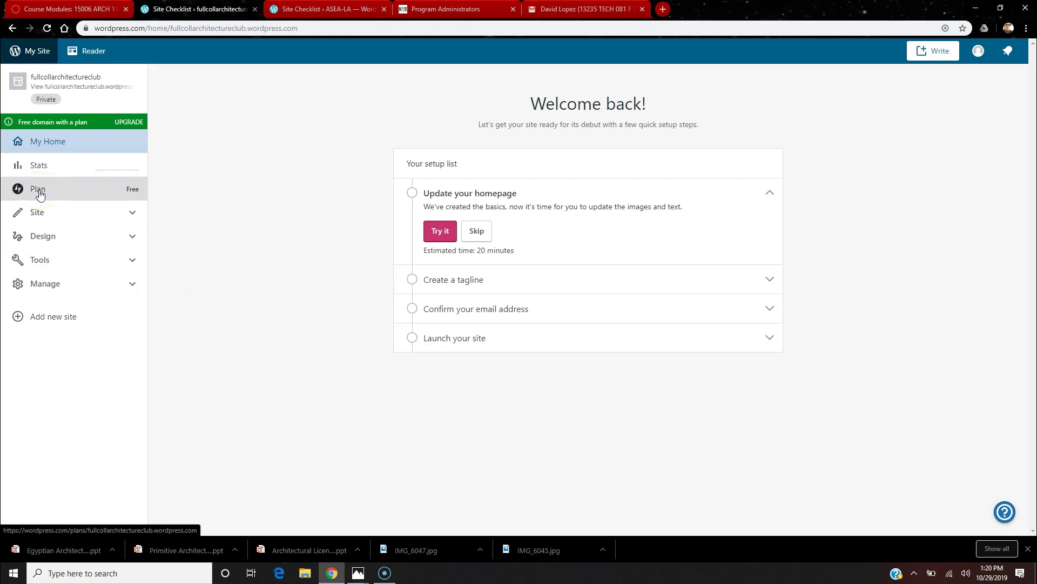
Step: View the site's Stats page and open its Plan page
{"action": "left_click", "coordinate": [108, 166]}
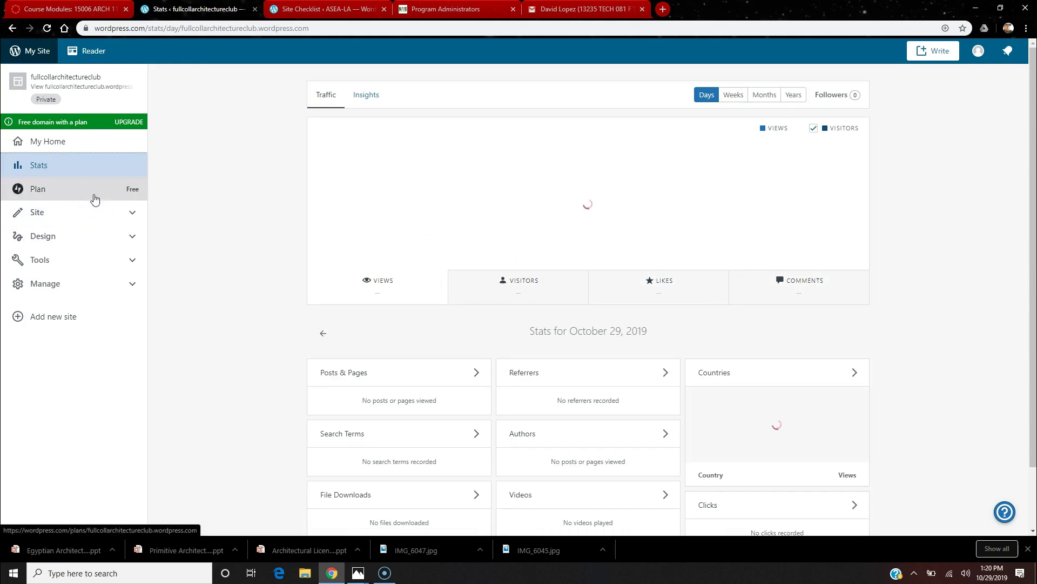
{"action": "left_click", "coordinate": [75, 144]}
{"action": "left_click", "coordinate": [75, 192]}
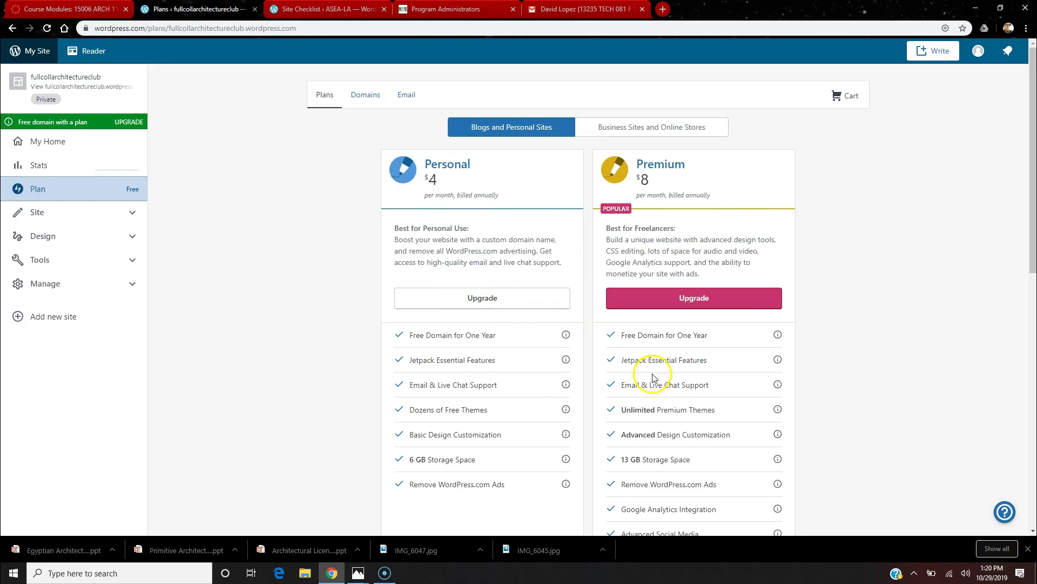
Step: Compare the prices and included features of the Personal and Premium plans
{"action": "scroll", "coordinate": [478, 402], "scroll_direction": "down", "scroll_amount": 2}
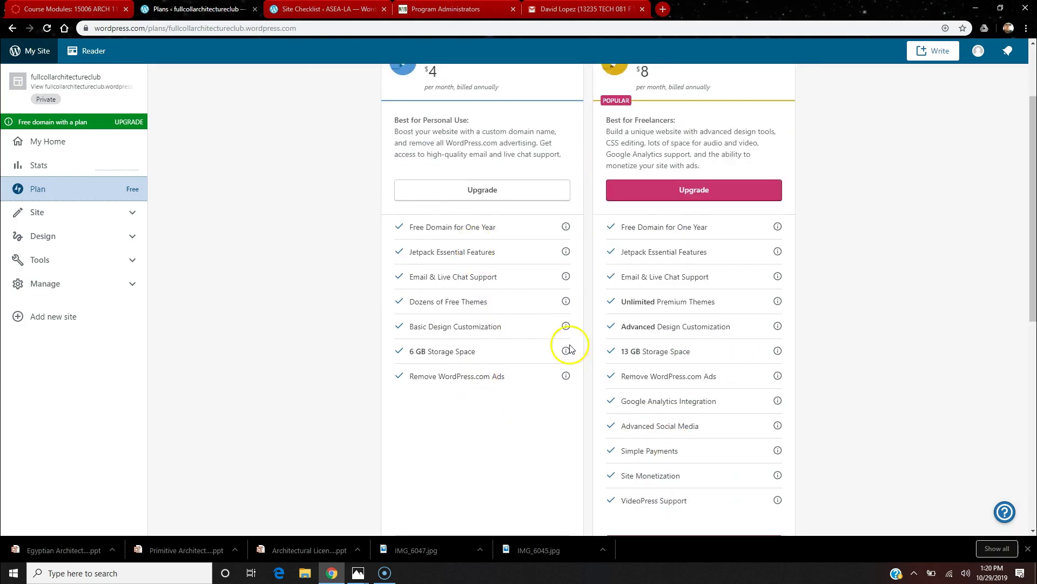
{"action": "scroll", "coordinate": [711, 251], "scroll_direction": "up", "scroll_amount": 2}
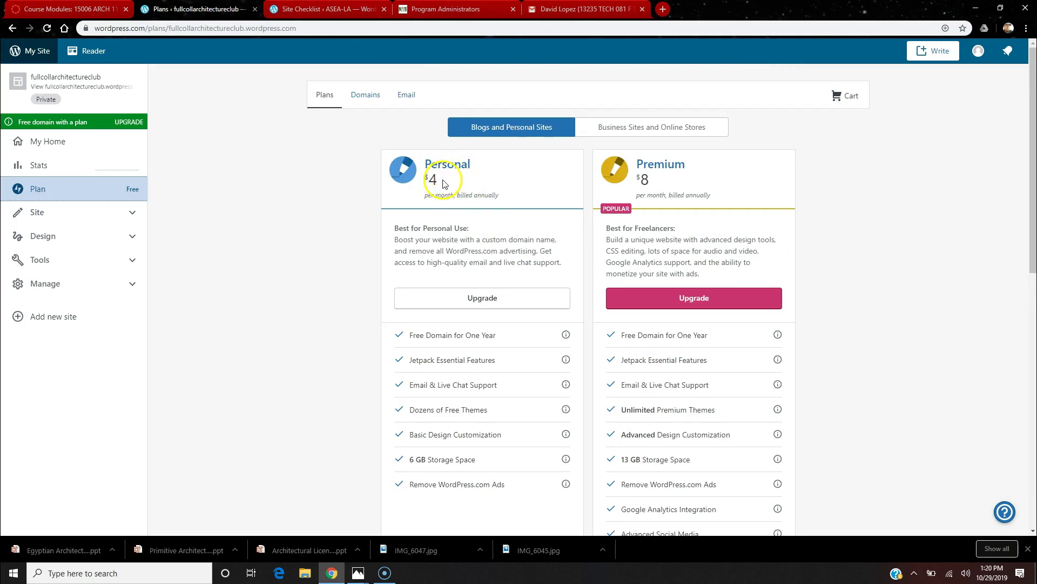
{"action": "left_click_drag", "start_coordinate": [447, 185], "coordinate": [412, 179]}
{"action": "left_click", "coordinate": [520, 170]}
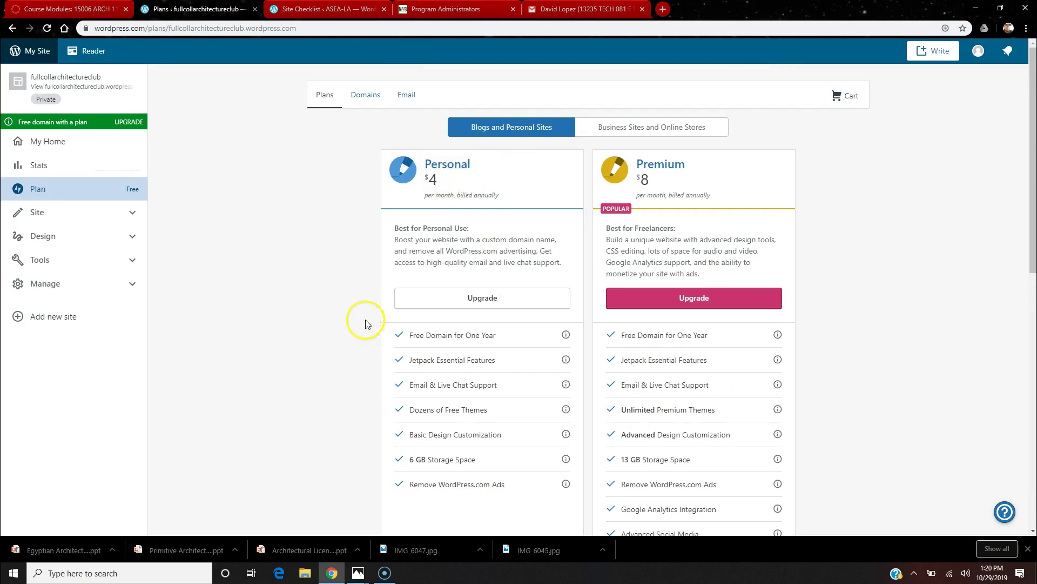
{"action": "scroll", "coordinate": [350, 303], "scroll_direction": "down", "scroll_amount": 1}
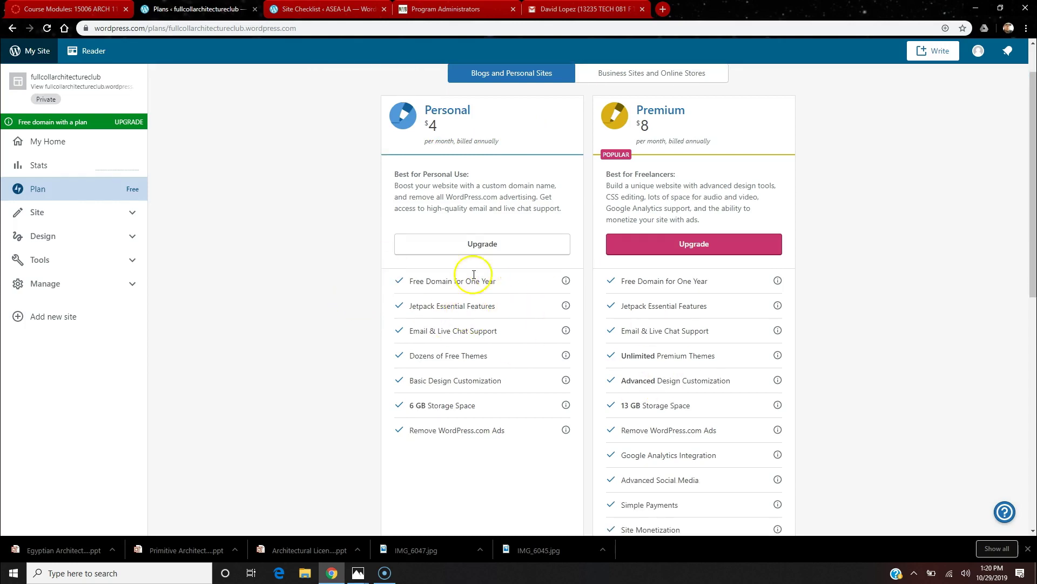
{"action": "scroll", "coordinate": [364, 301], "scroll_direction": "down", "scroll_amount": 1}
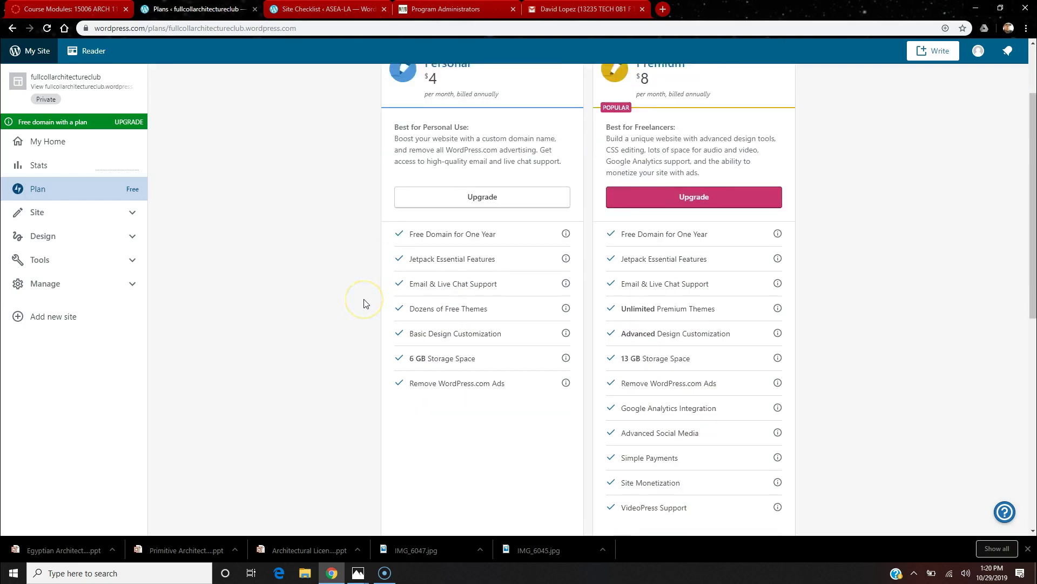
{"action": "scroll", "coordinate": [281, 299], "scroll_direction": "up", "scroll_amount": 2}
Step: Expand the Site and Design sections and open the site's Pages list
{"action": "left_click", "coordinate": [115, 221]}
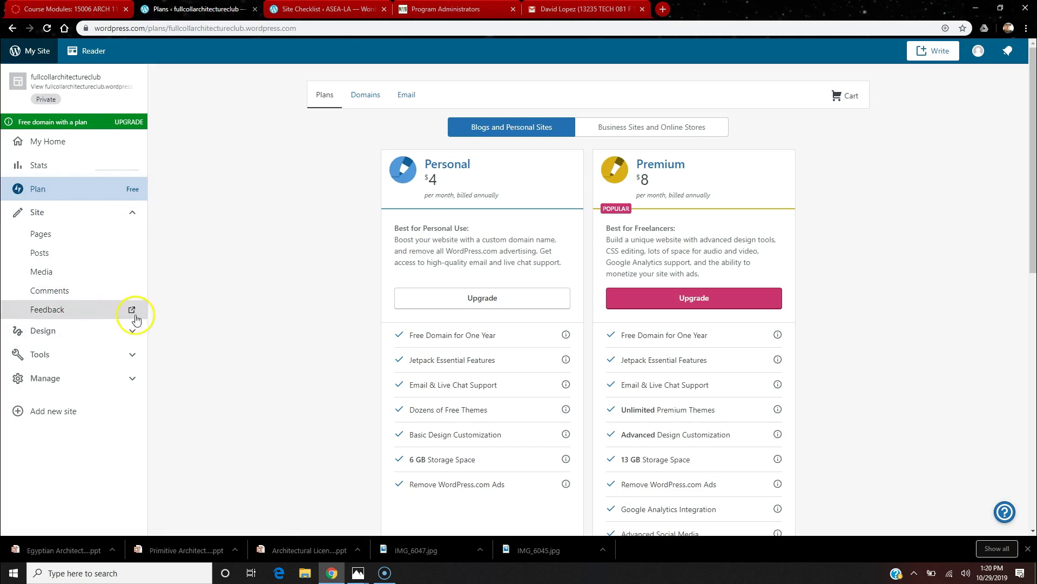
{"action": "left_click", "coordinate": [57, 336]}
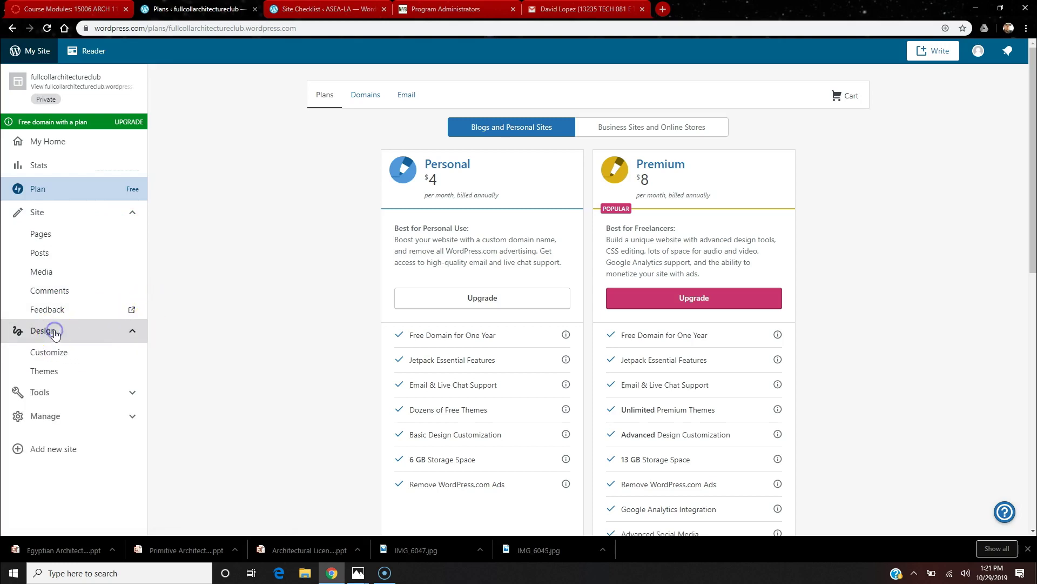
{"action": "left_click", "coordinate": [82, 213]}
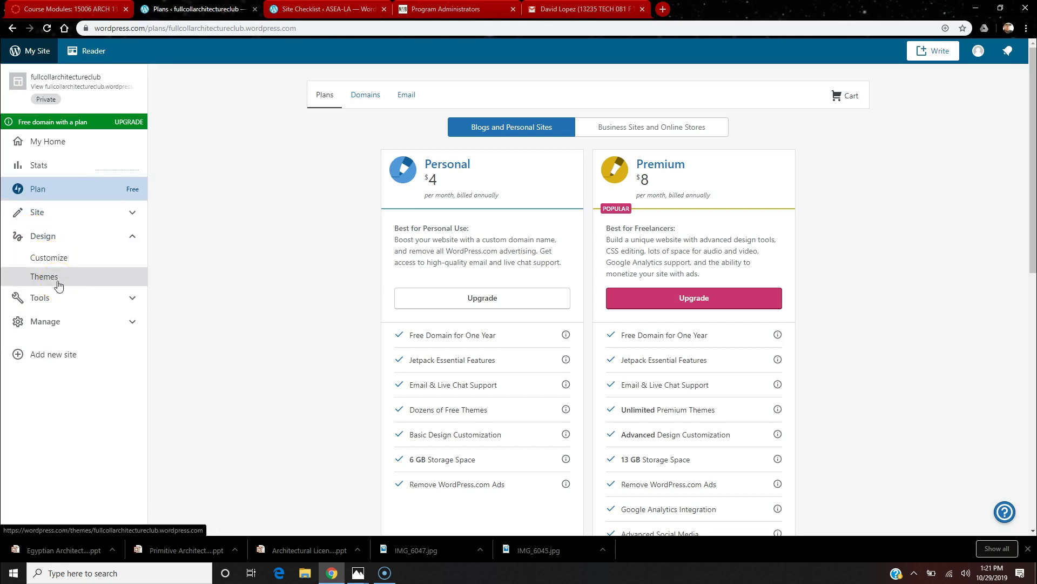
{"action": "left_click", "coordinate": [60, 211]}
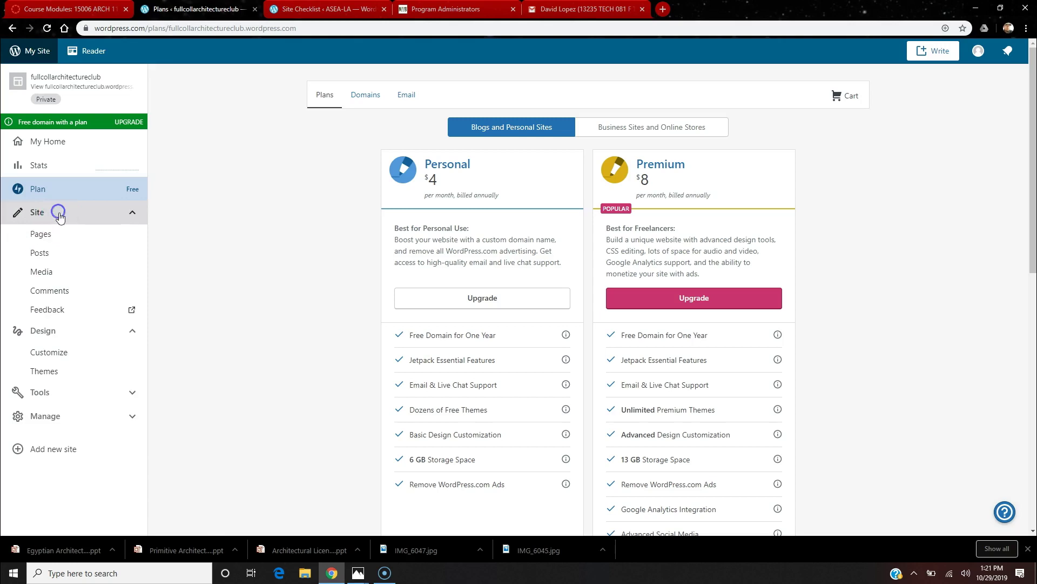
{"action": "left_click", "coordinate": [42, 234]}
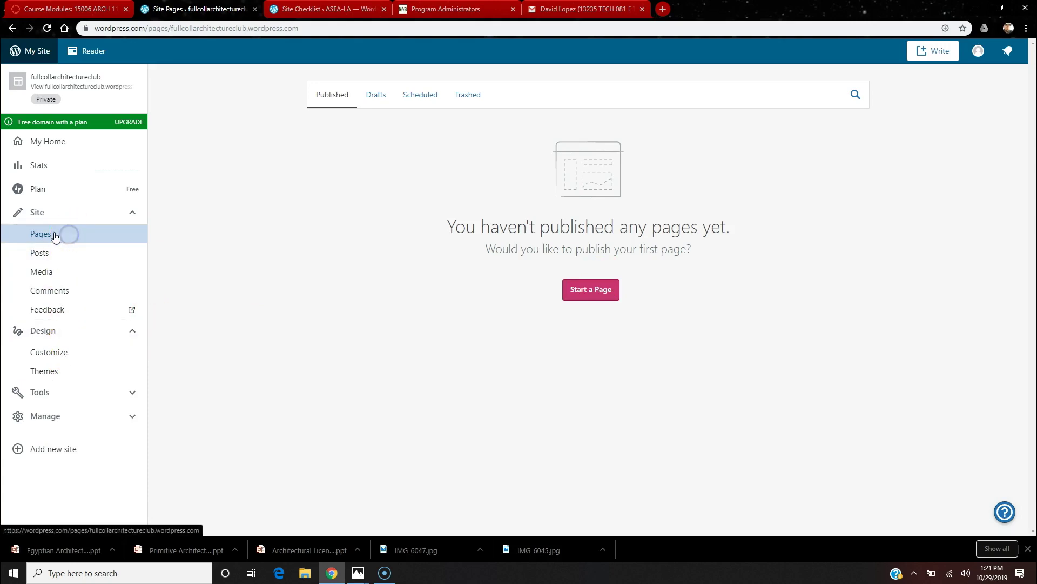
Step: Open the site's Themes gallery and view the details of the Rivington theme, returning to the gallery
{"action": "left_click", "coordinate": [88, 212]}
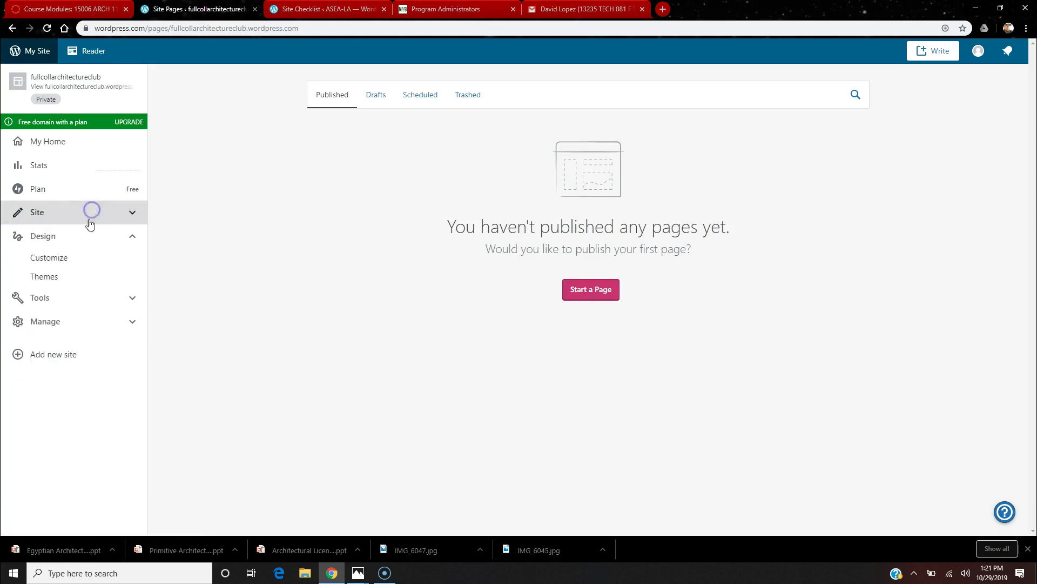
{"action": "left_click", "coordinate": [56, 279]}
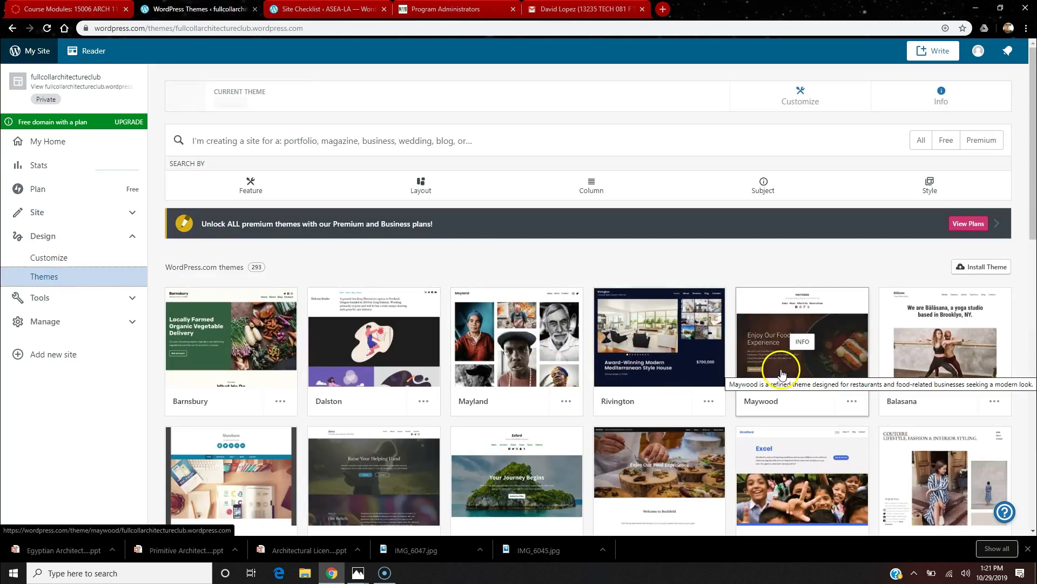
{"action": "left_click", "coordinate": [635, 356]}
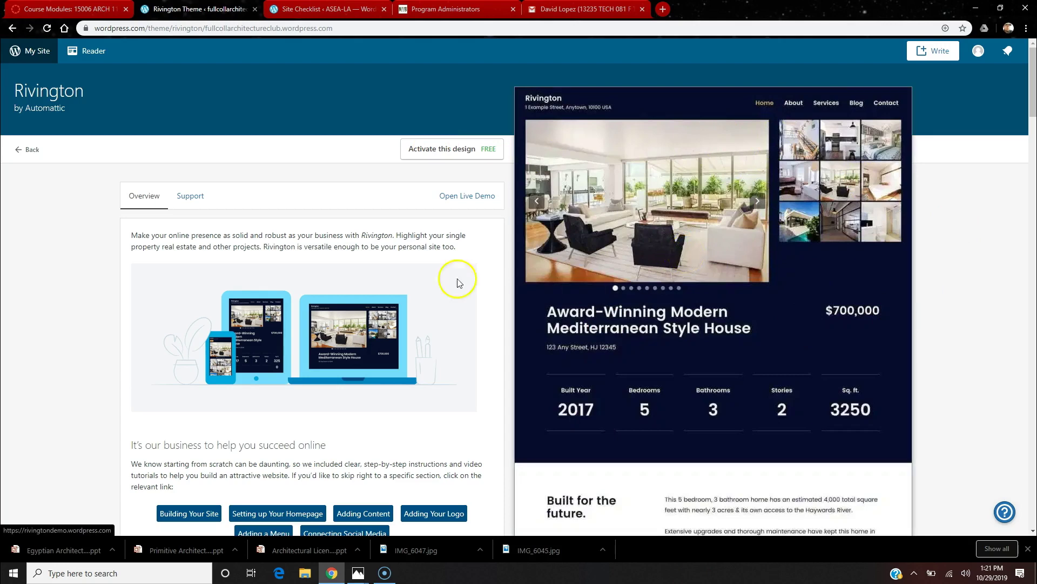
{"action": "left_click", "coordinate": [12, 29]}
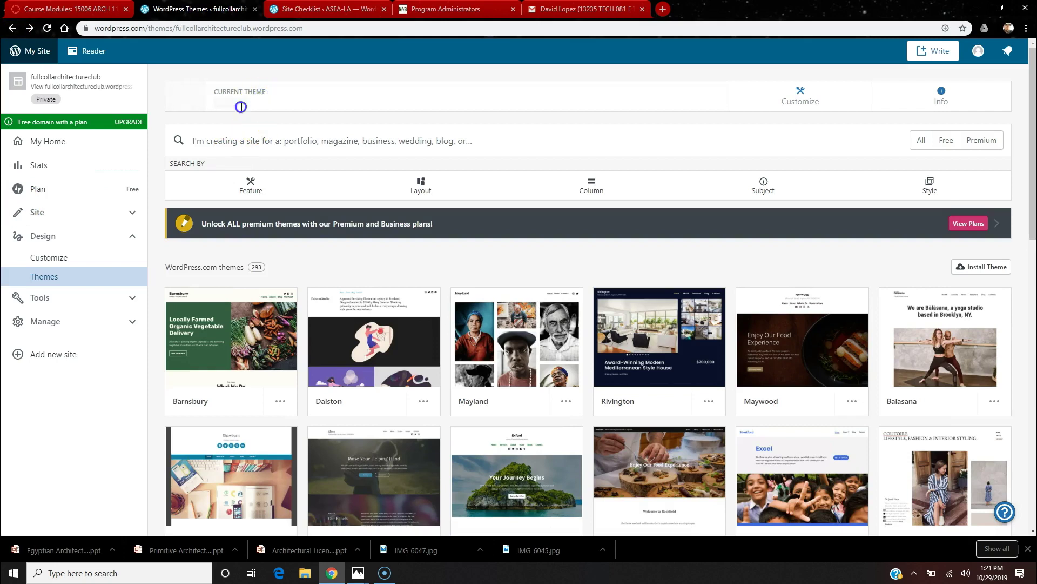
Step: Search the themes for "portfolio" and filter them by the Portfolio subject
{"action": "left_click", "coordinate": [271, 154]}
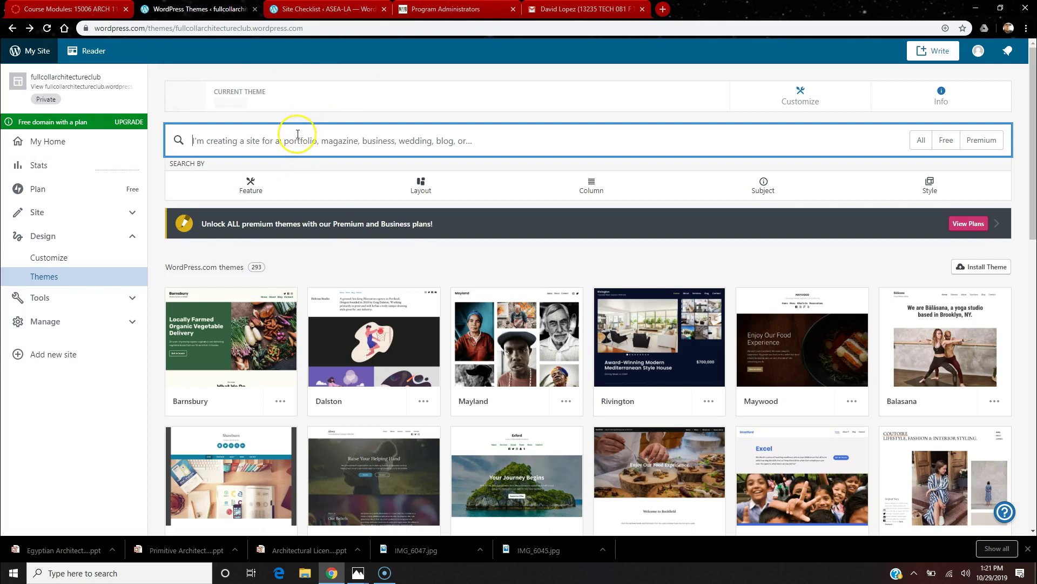
{"action": "type", "text": "portfolio"}
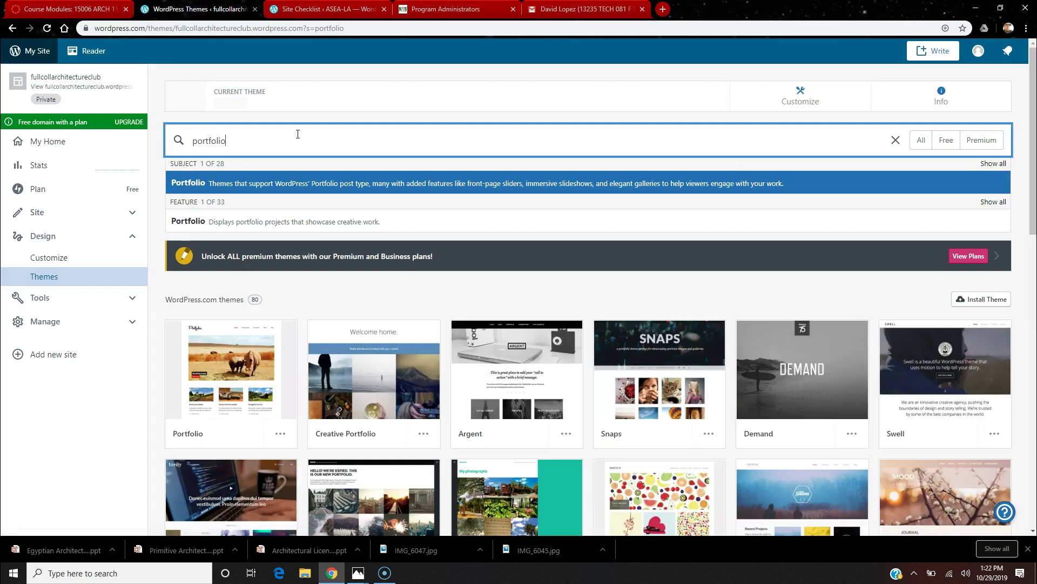
{"action": "key", "text": "Return"}
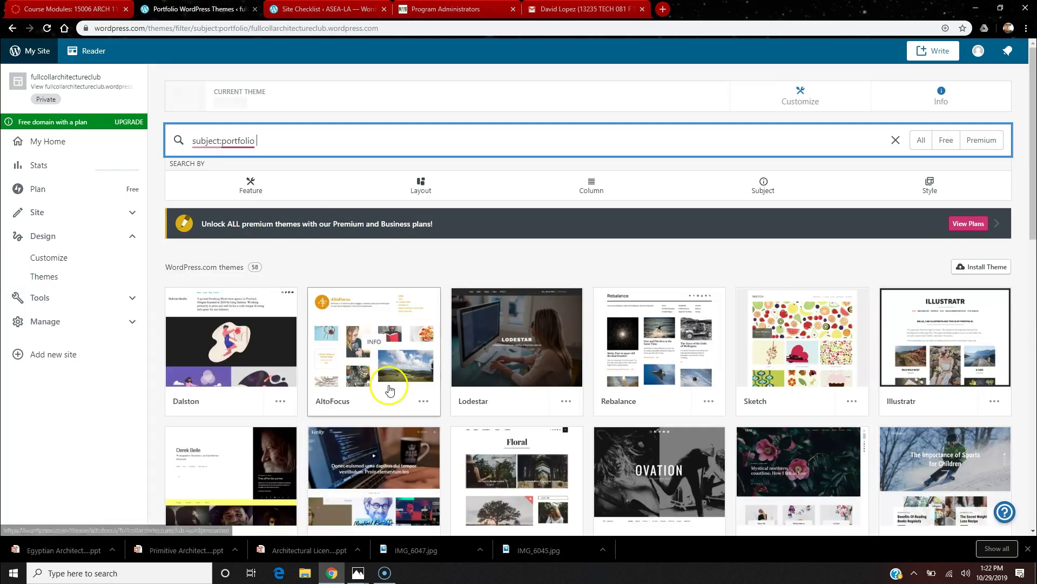
Step: Browse the portfolio themes and view the details of the Orvis theme, returning to the filtered themes
{"action": "scroll", "coordinate": [629, 404], "scroll_direction": "down", "scroll_amount": 1}
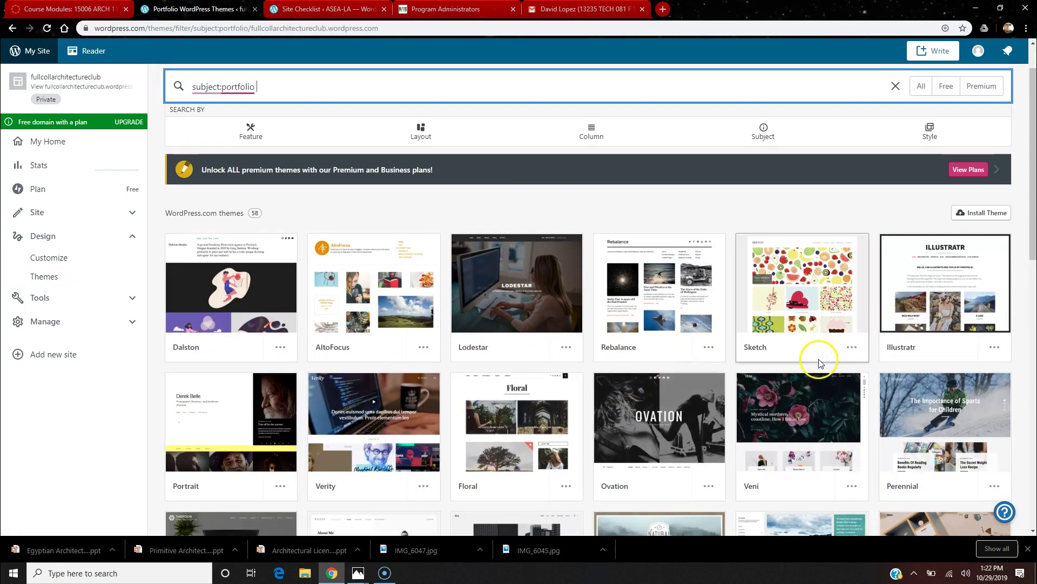
{"action": "scroll", "coordinate": [820, 362], "scroll_direction": "down", "scroll_amount": 2}
{"action": "scroll", "coordinate": [819, 363], "scroll_direction": "down", "scroll_amount": 3}
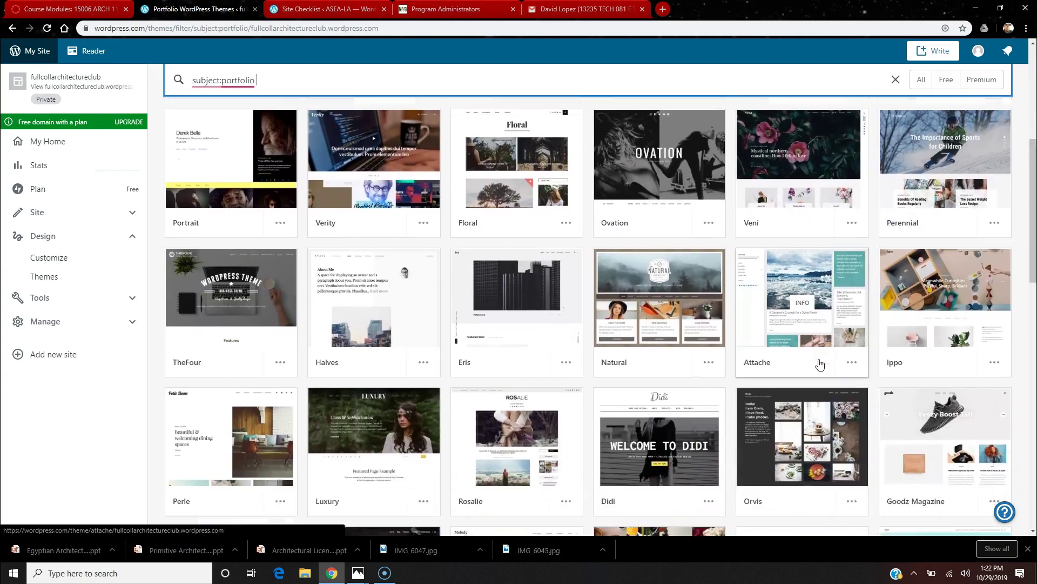
{"action": "scroll", "coordinate": [919, 325], "scroll_direction": "down", "scroll_amount": 3}
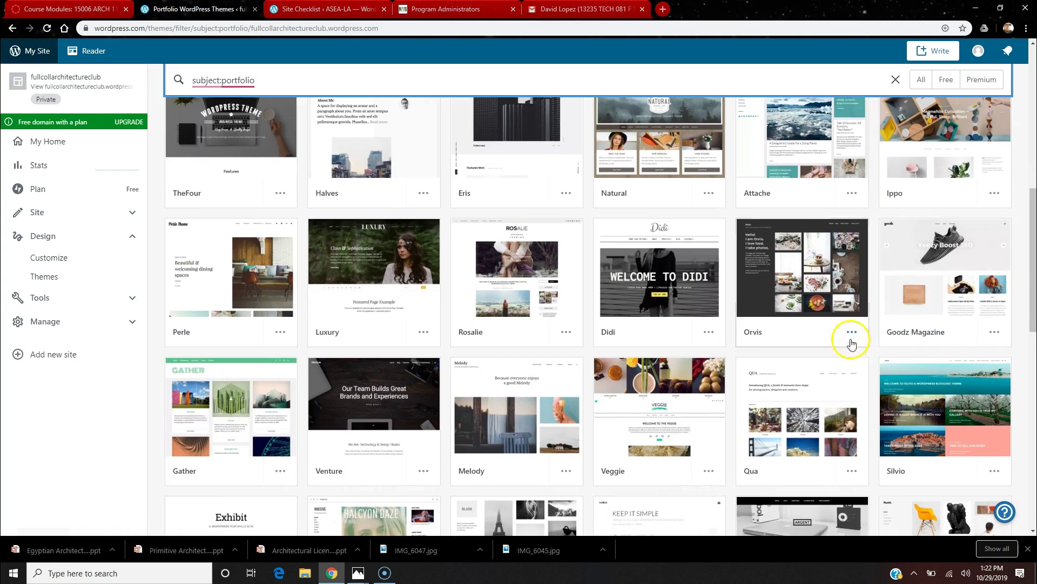
{"action": "scroll", "coordinate": [457, 335], "scroll_direction": "down", "scroll_amount": 1}
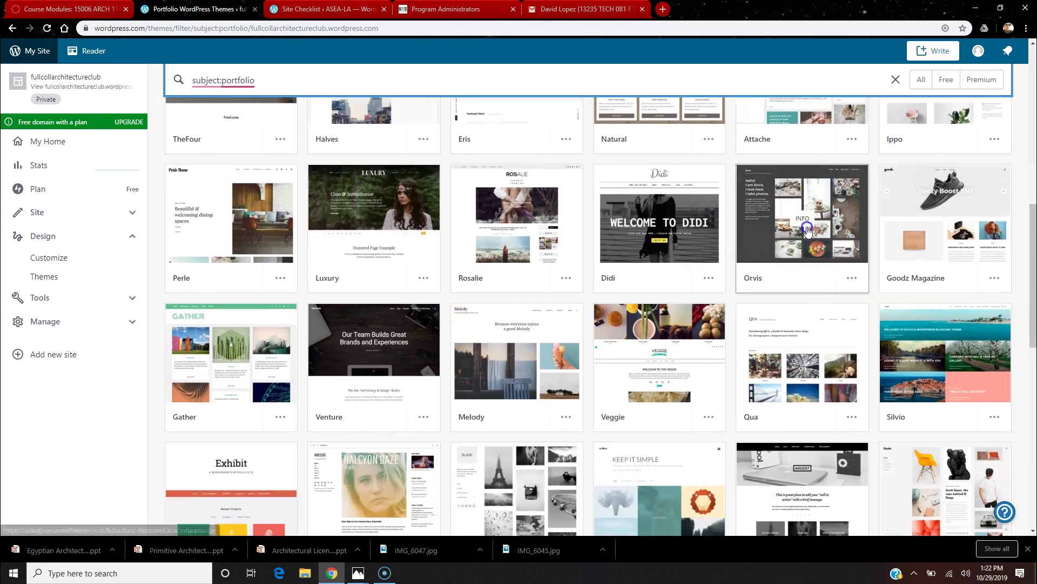
{"action": "left_click", "coordinate": [806, 227]}
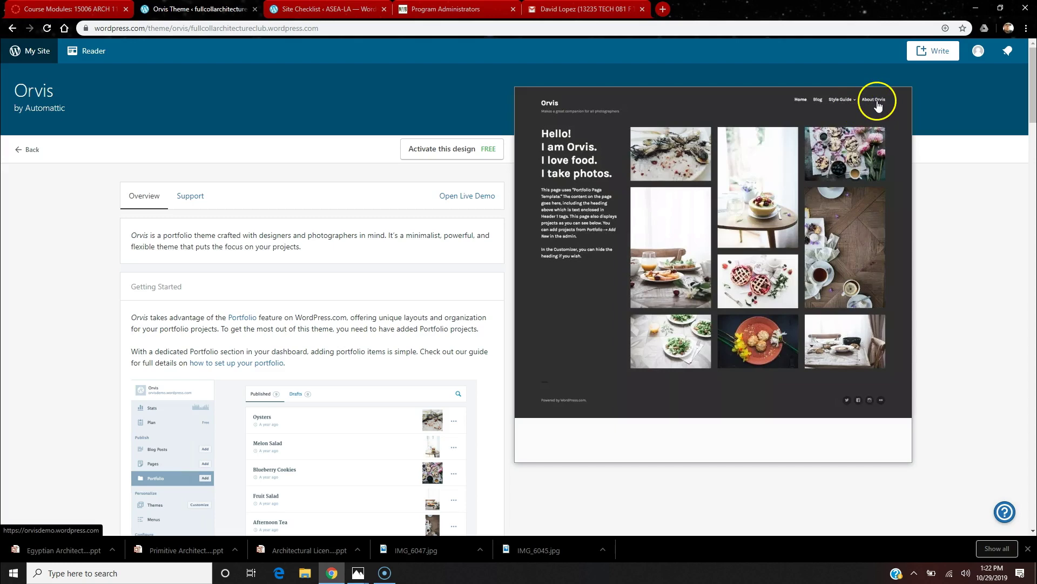
{"action": "left_click", "coordinate": [12, 29]}
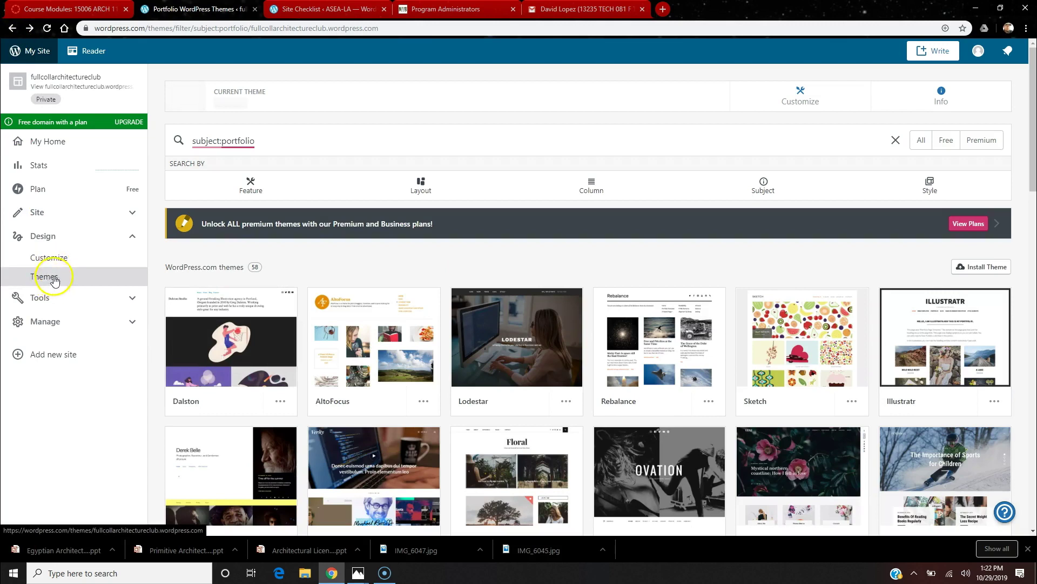
Step: Open the Customizer for the fullcollarchitectureclub site
{"action": "left_click", "coordinate": [55, 256]}
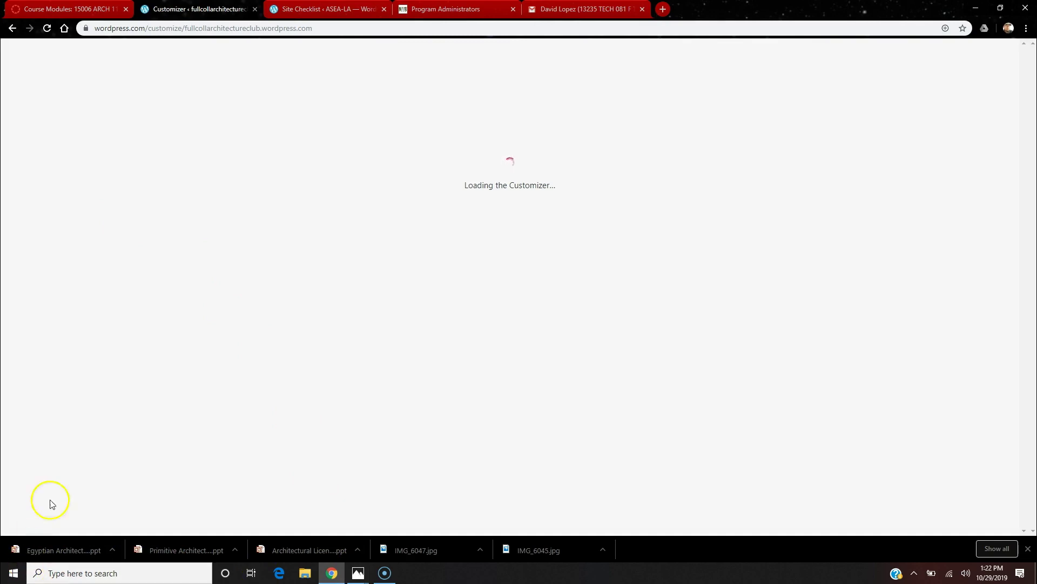
{"action": "left_click", "coordinate": [977, 8]}
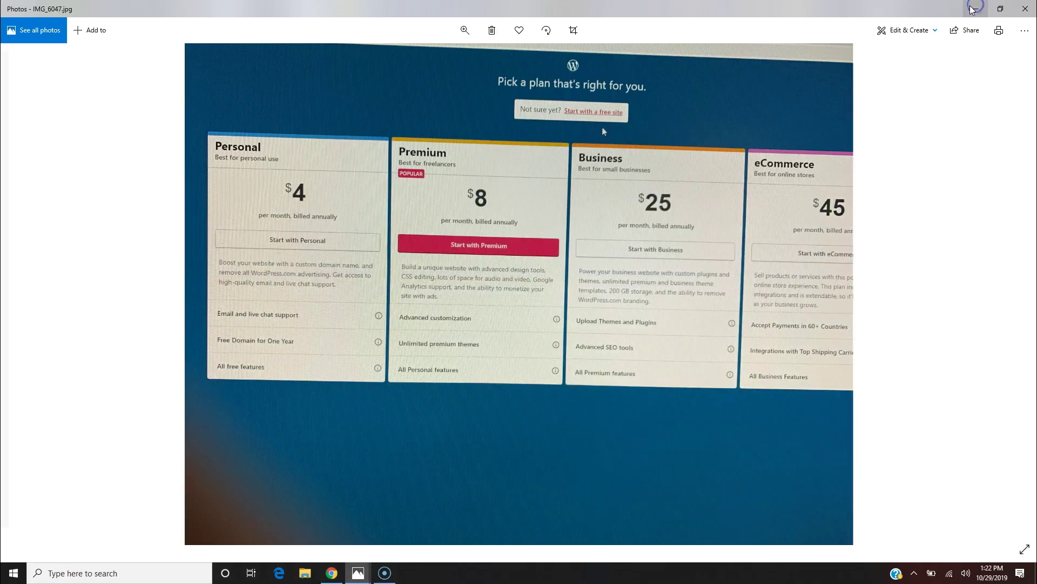
{"action": "left_click", "coordinate": [967, 8]}
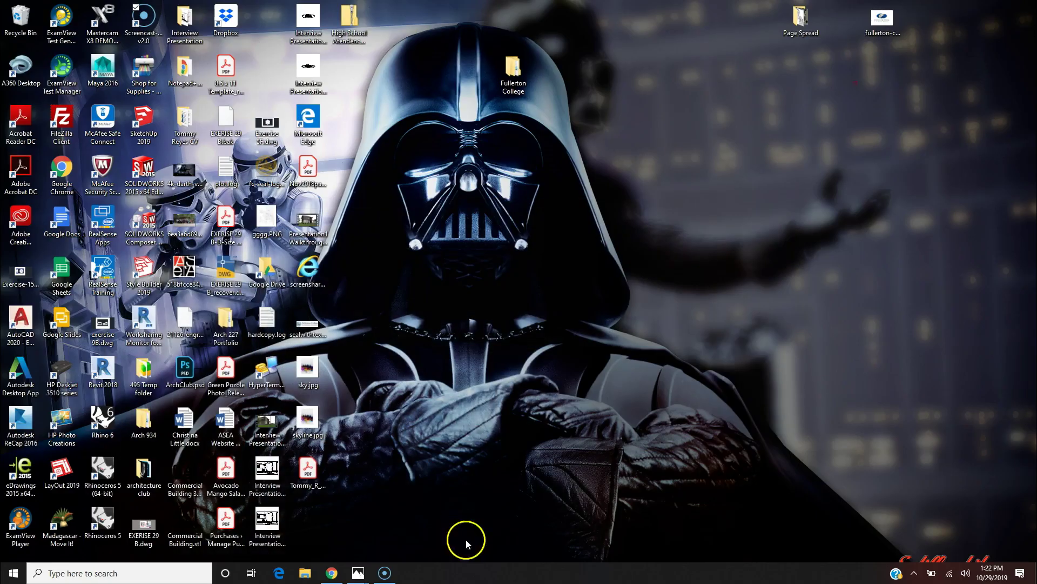
{"action": "left_click", "coordinate": [384, 573]}
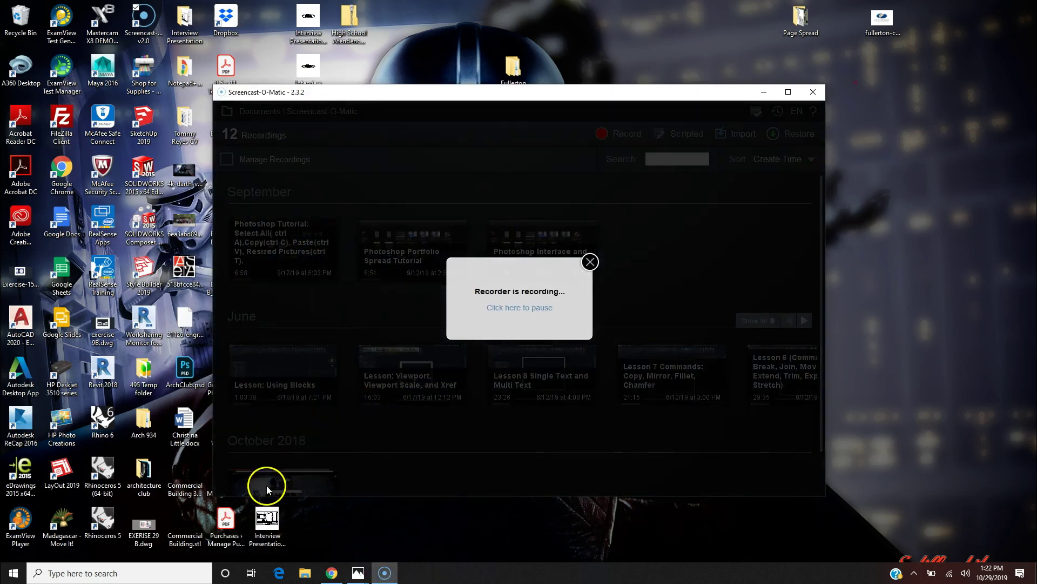
{"action": "left_click", "coordinate": [526, 309]}
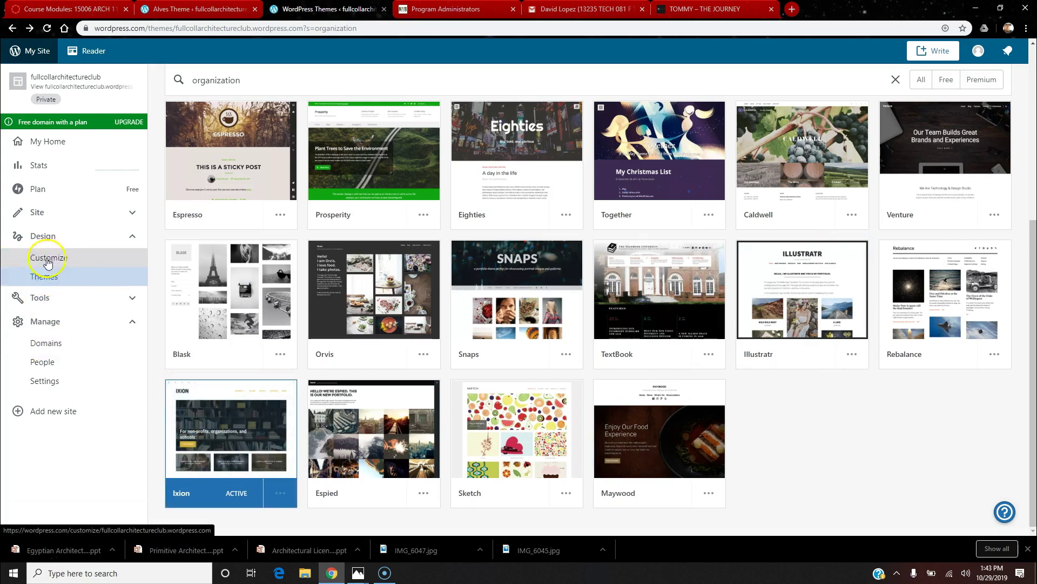
Step: Open the Customizer for the site with its active Ixion theme
{"action": "left_click", "coordinate": [200, 495]}
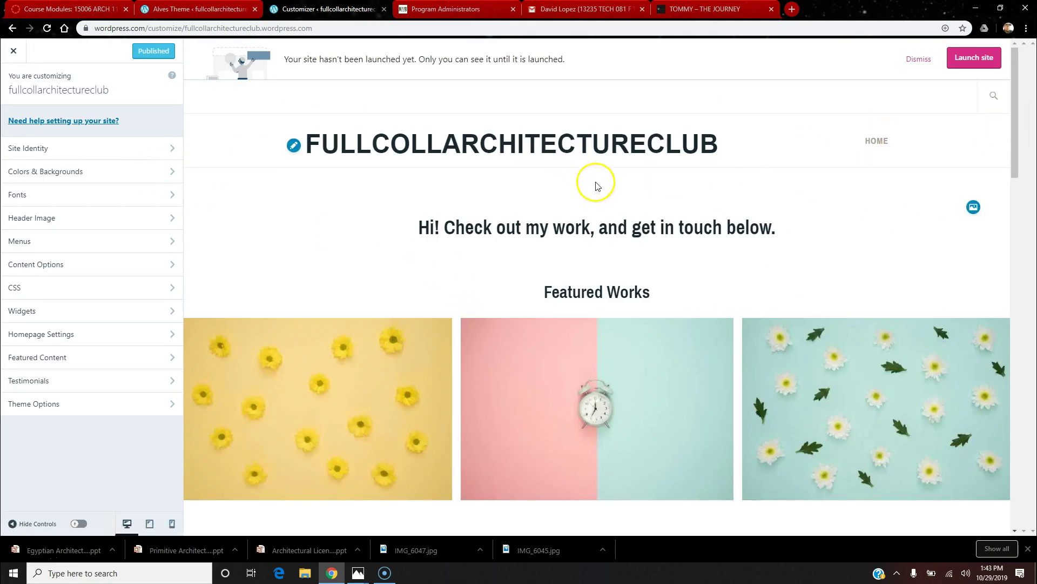
Step: Leave the Customizer and view the details of the Alves theme, returning to the themes found for "organization"
{"action": "left_click", "coordinate": [59, 149]}
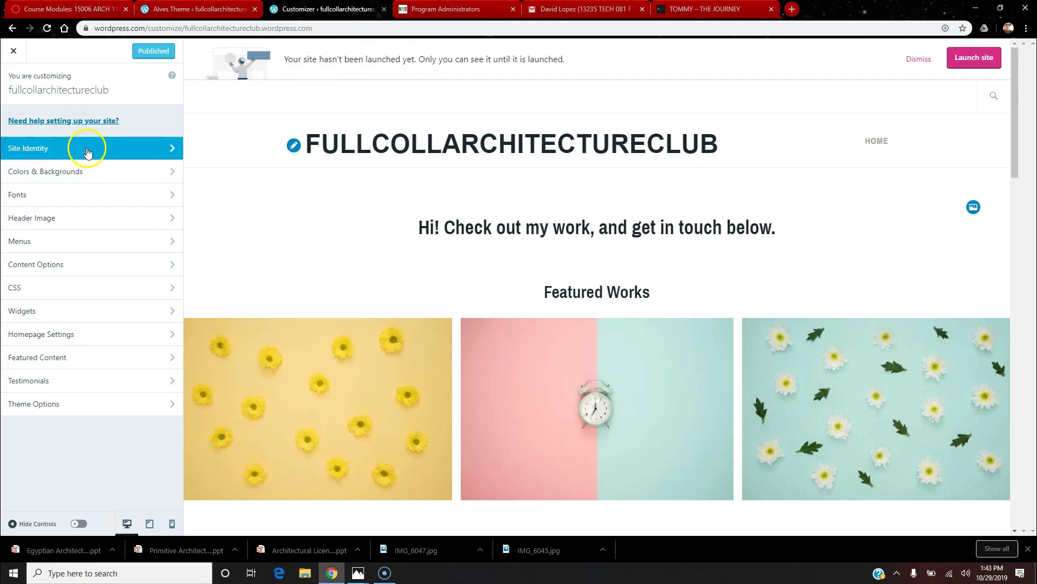
{"action": "left_click", "coordinate": [13, 51]}
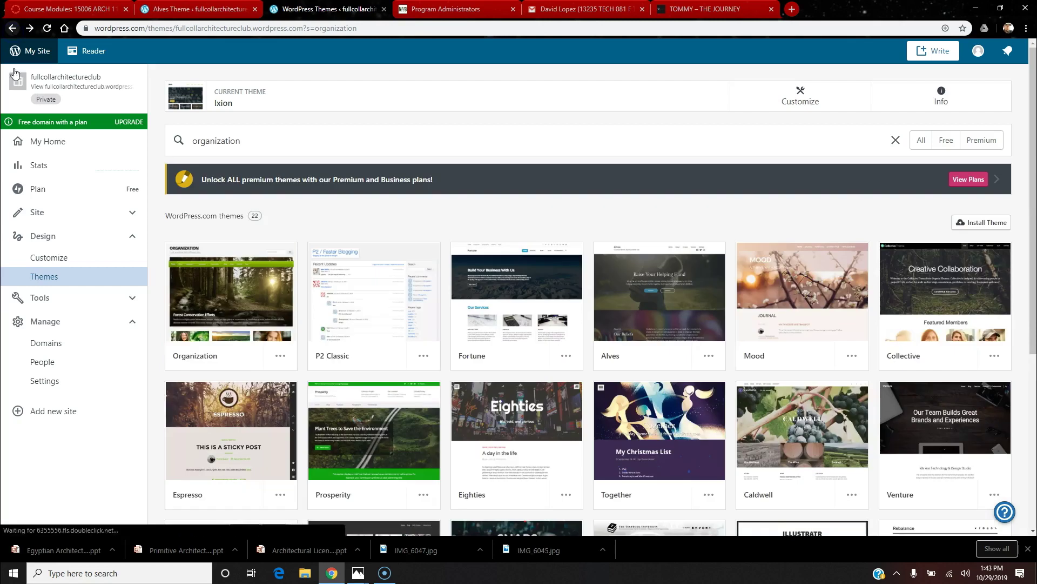
{"action": "left_click", "coordinate": [656, 295]}
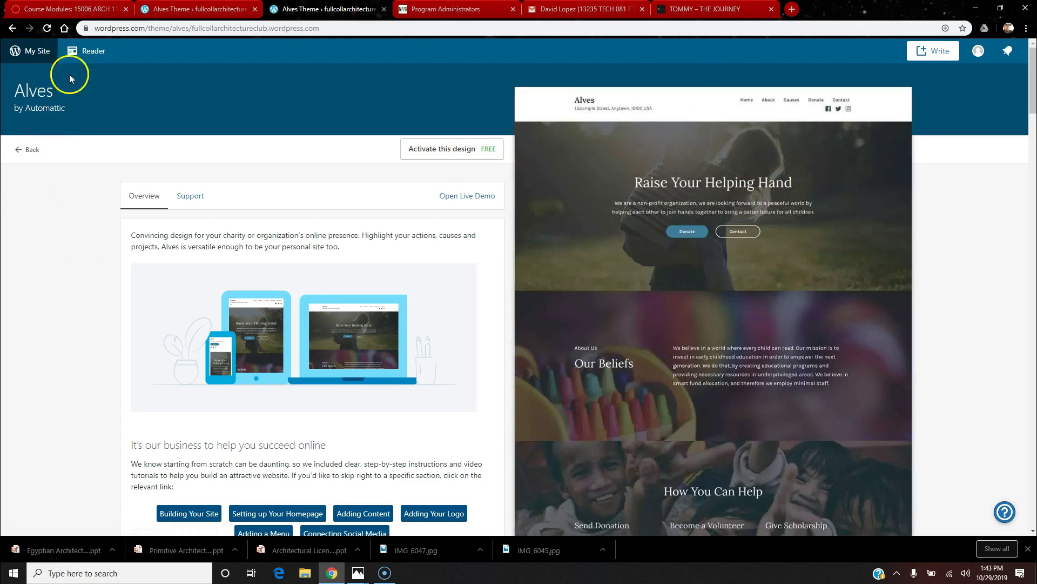
{"action": "left_click", "coordinate": [21, 151]}
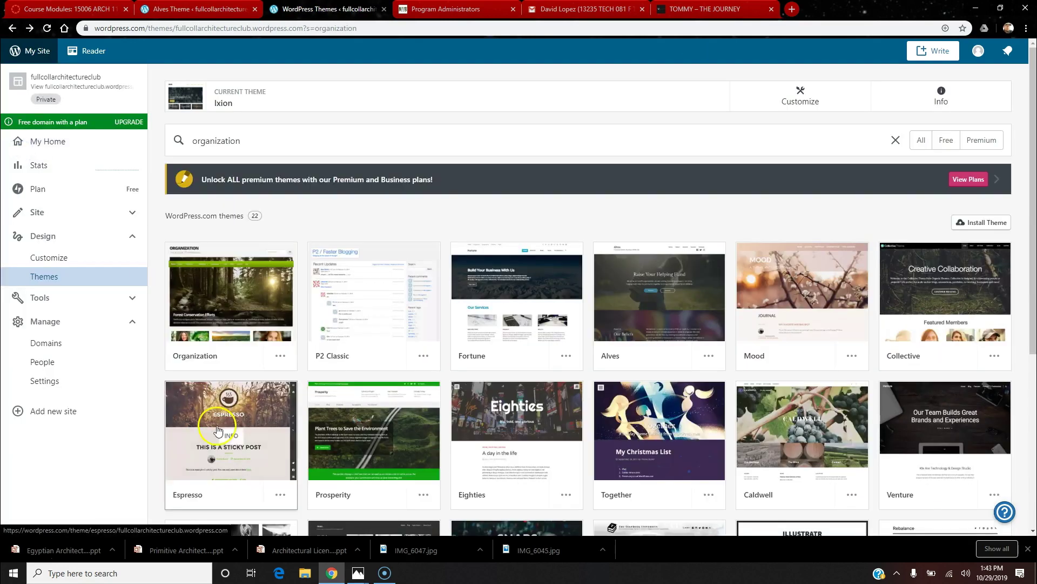
Step: Open the Customizer from the active Ixion theme and start creating a logo with Looka from the Site Identity settings
{"action": "scroll", "coordinate": [221, 497], "scroll_direction": "down", "scroll_amount": 5}
{"action": "mouse_move", "coordinate": [233, 451]}
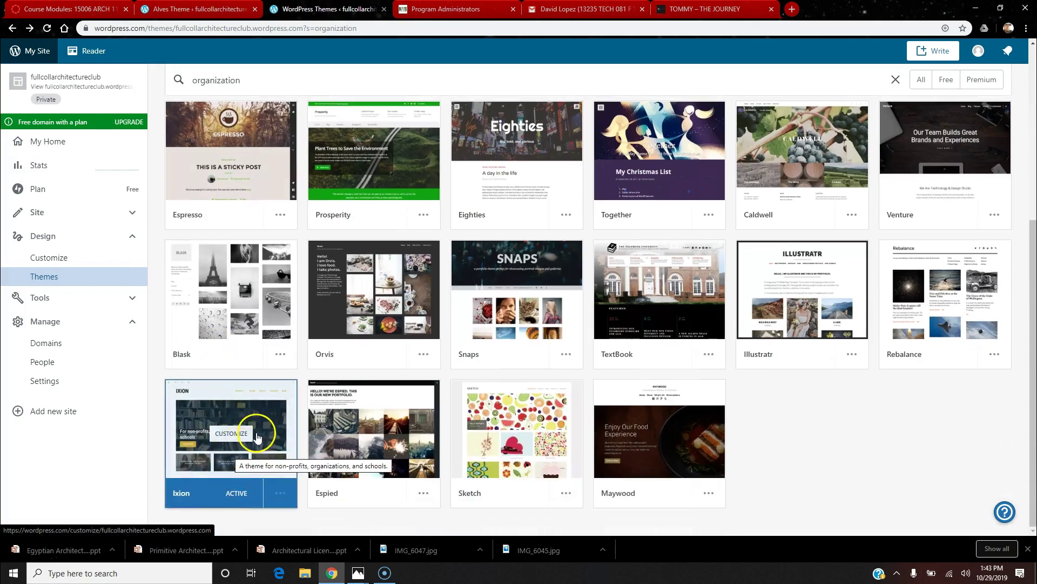
{"action": "left_click", "coordinate": [247, 432]}
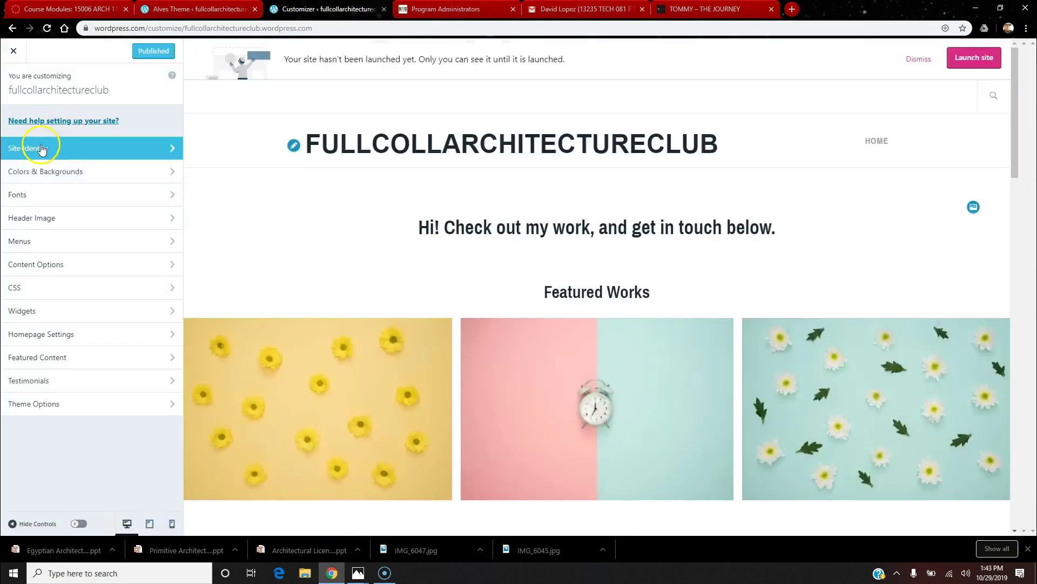
{"action": "left_click", "coordinate": [89, 147]}
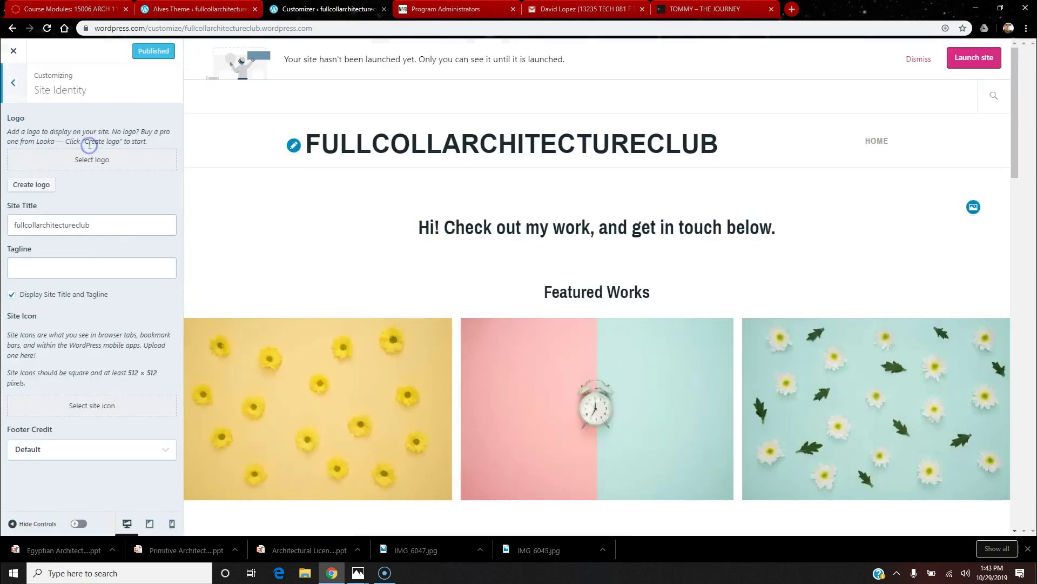
{"action": "left_click", "coordinate": [37, 189]}
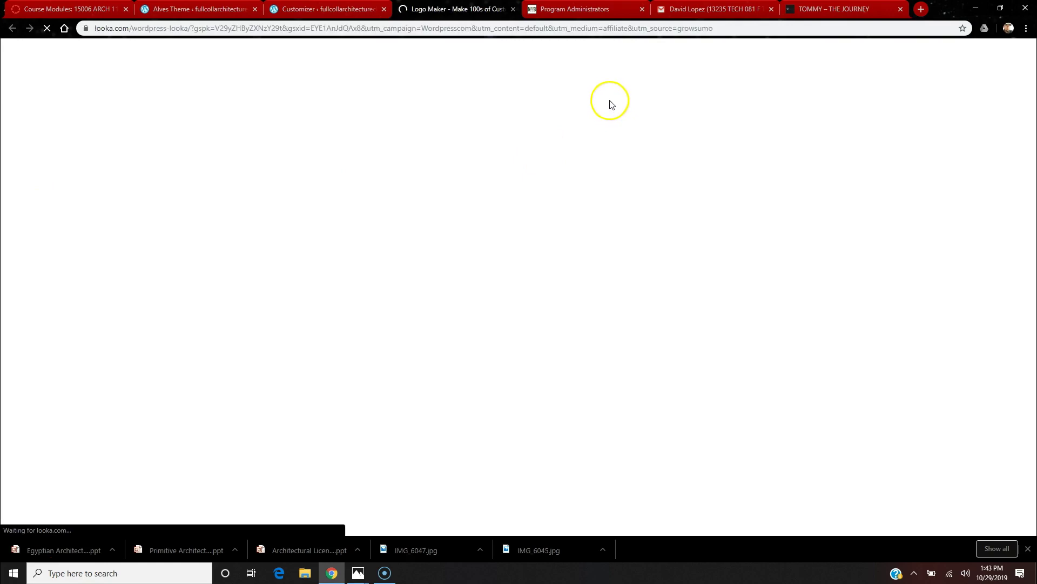
Step: Enter "architecture club" as the company name in Looka, correcting the spelling, and start making the logo
{"action": "left_click", "coordinate": [452, 259]}
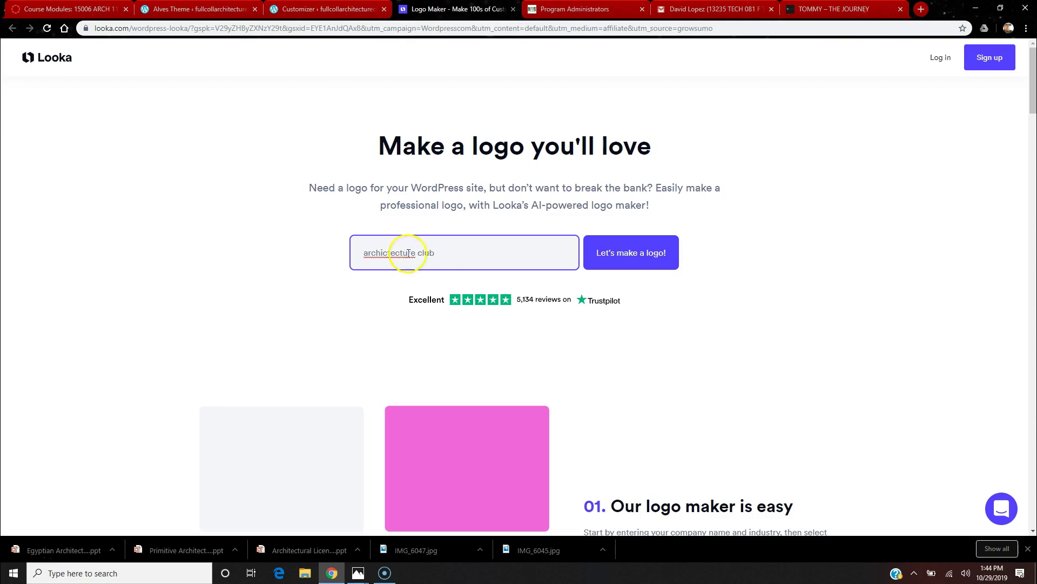
{"action": "right_click", "coordinate": [382, 254]}
{"action": "left_click", "coordinate": [414, 261]}
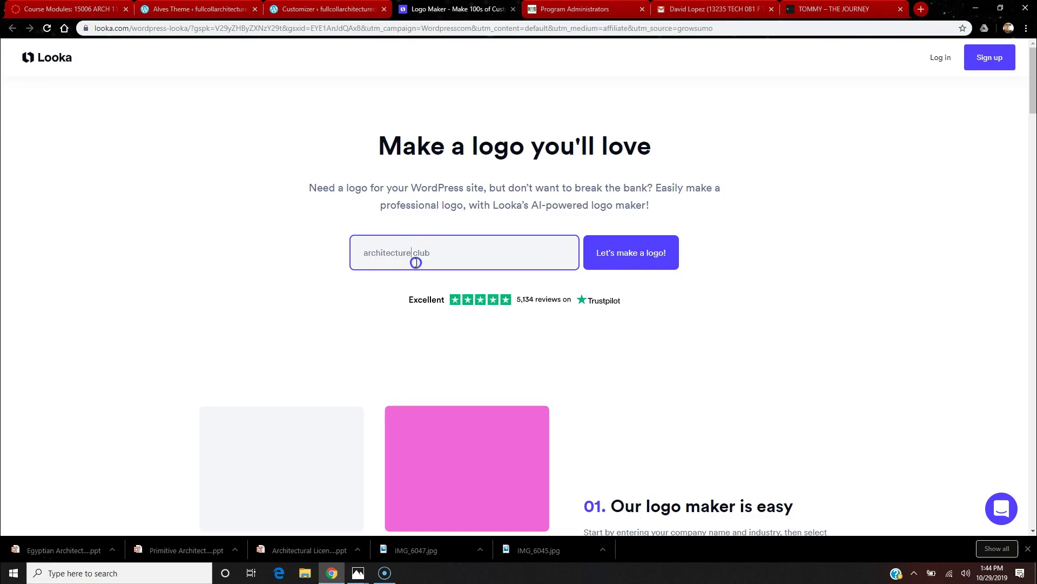
{"action": "left_click", "coordinate": [635, 257]}
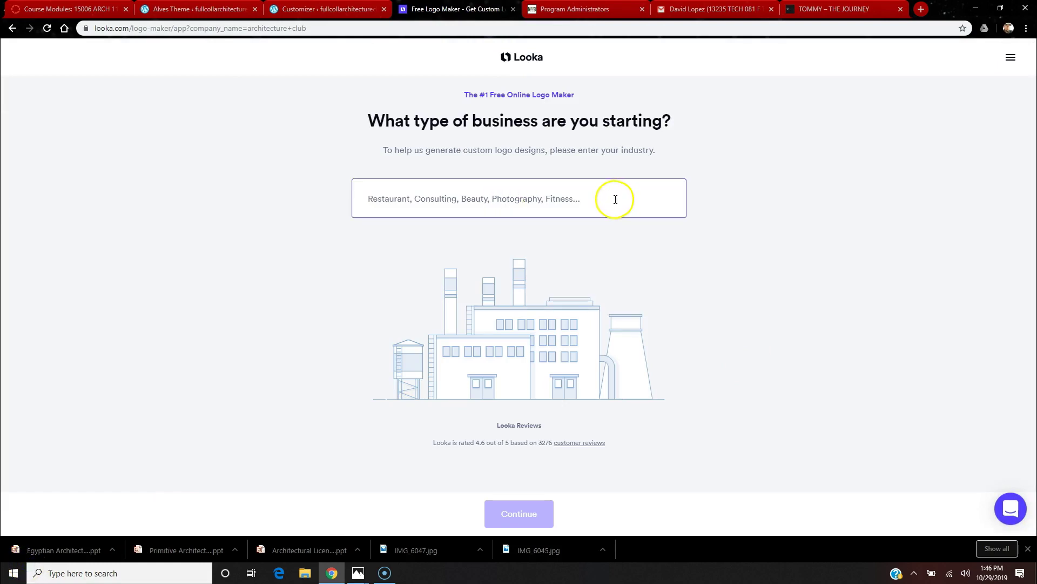
Step: Set the business type to Architect and continue to the logo inspirations
{"action": "left_click", "coordinate": [614, 199]}
{"action": "type", "text": "arc"}
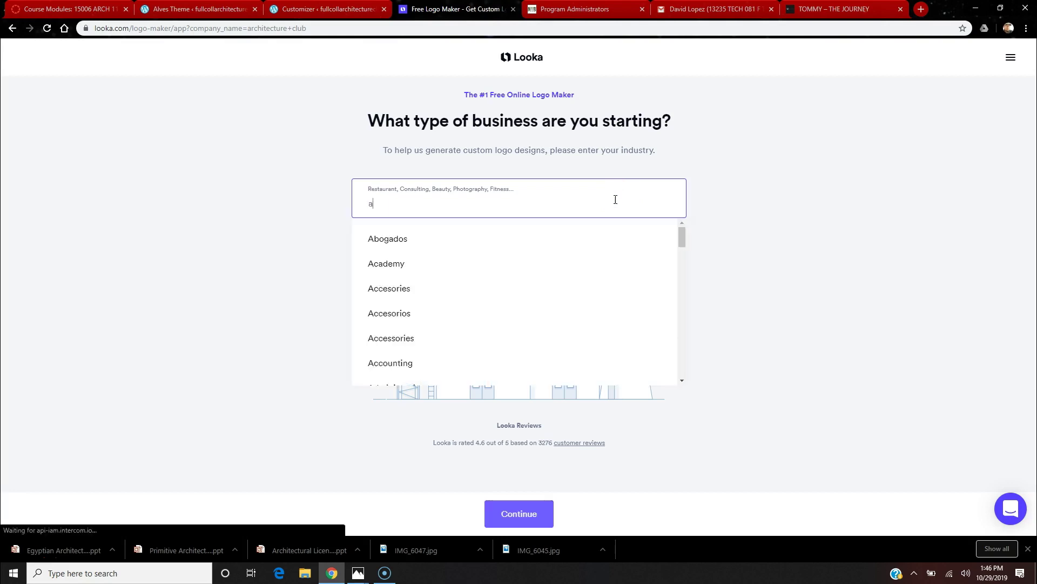
{"action": "left_click", "coordinate": [398, 246]}
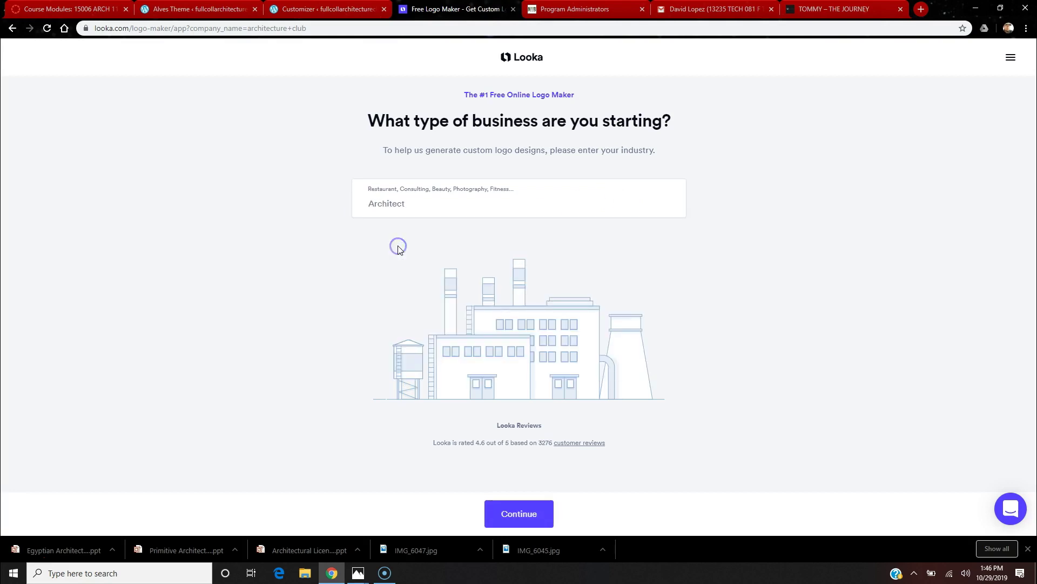
{"action": "left_click", "coordinate": [516, 511]}
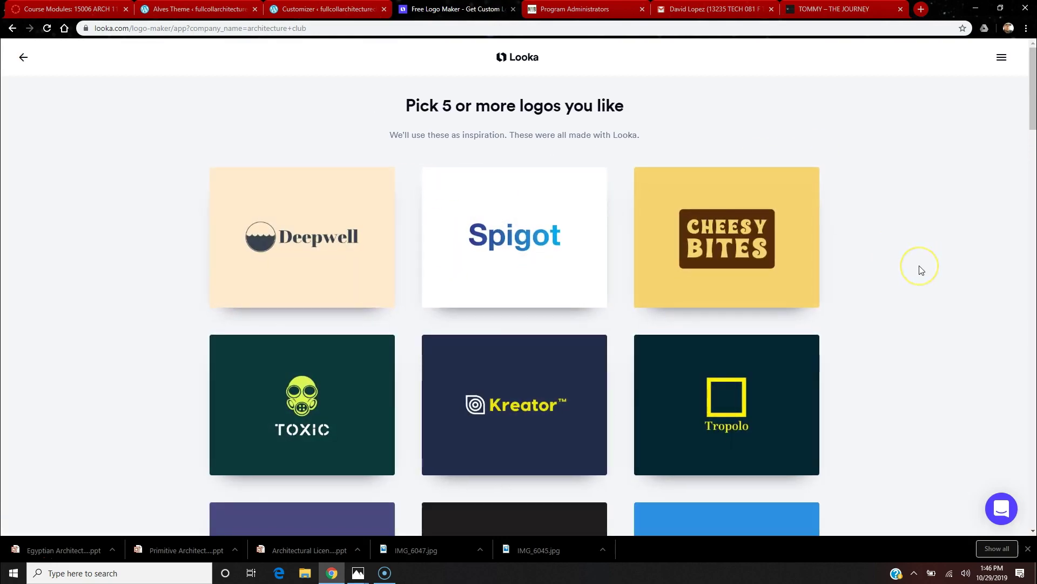
Step: Look through the sample logos and pick prudent as the first inspiration
{"action": "scroll", "coordinate": [922, 270], "scroll_direction": "down", "scroll_amount": 8}
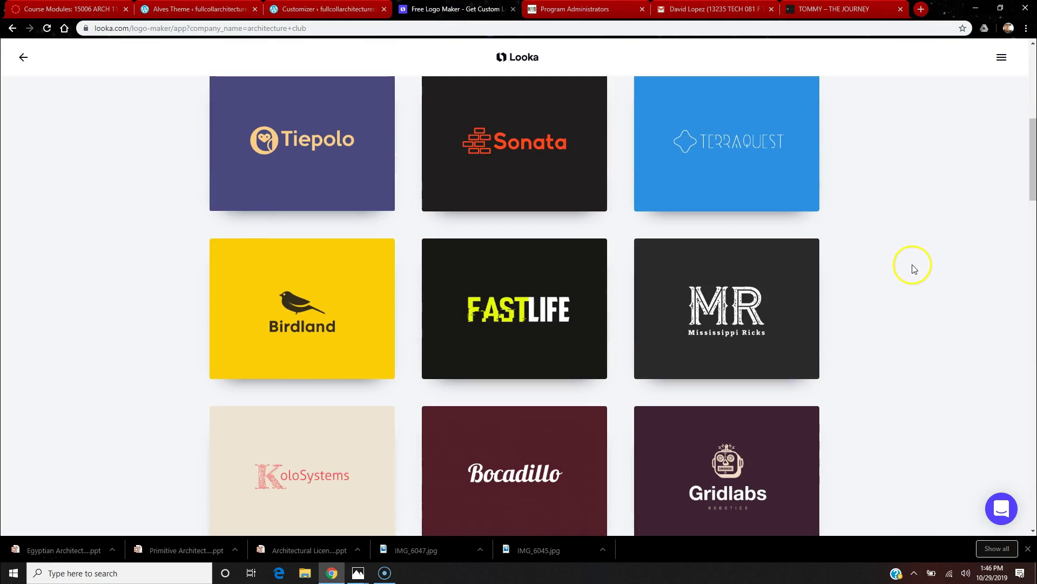
{"action": "scroll", "coordinate": [902, 242], "scroll_direction": "down", "scroll_amount": 5}
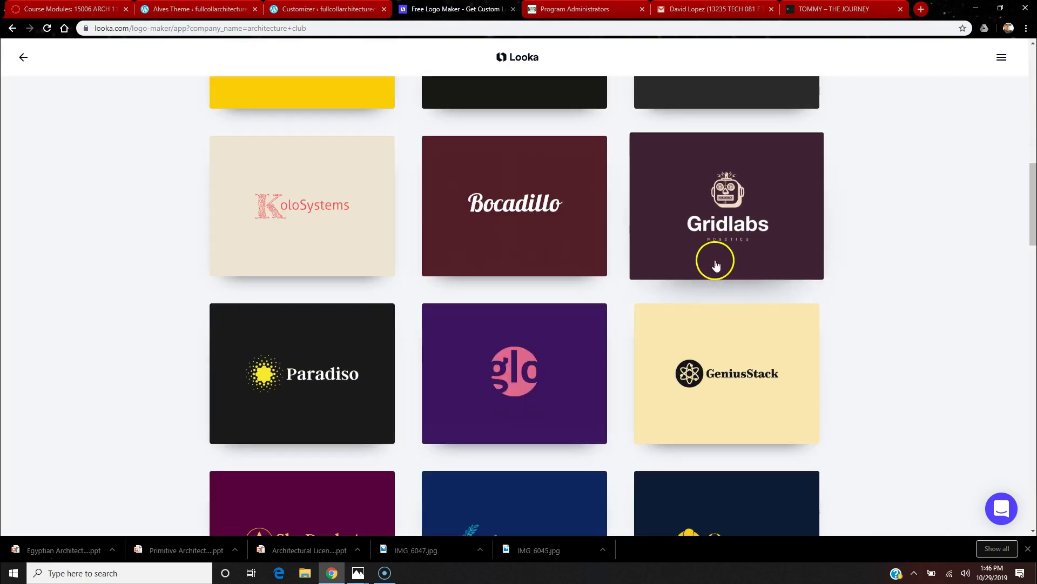
{"action": "scroll", "coordinate": [724, 252], "scroll_direction": "down", "scroll_amount": 4}
{"action": "scroll", "coordinate": [724, 252], "scroll_direction": "down", "scroll_amount": 16}
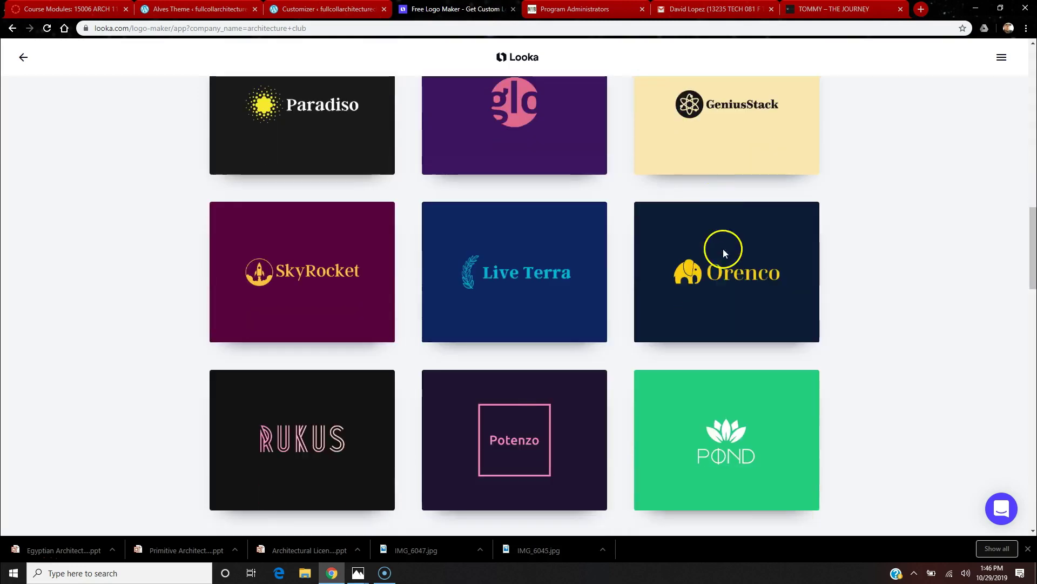
{"action": "scroll", "coordinate": [724, 253], "scroll_direction": "down", "scroll_amount": 1}
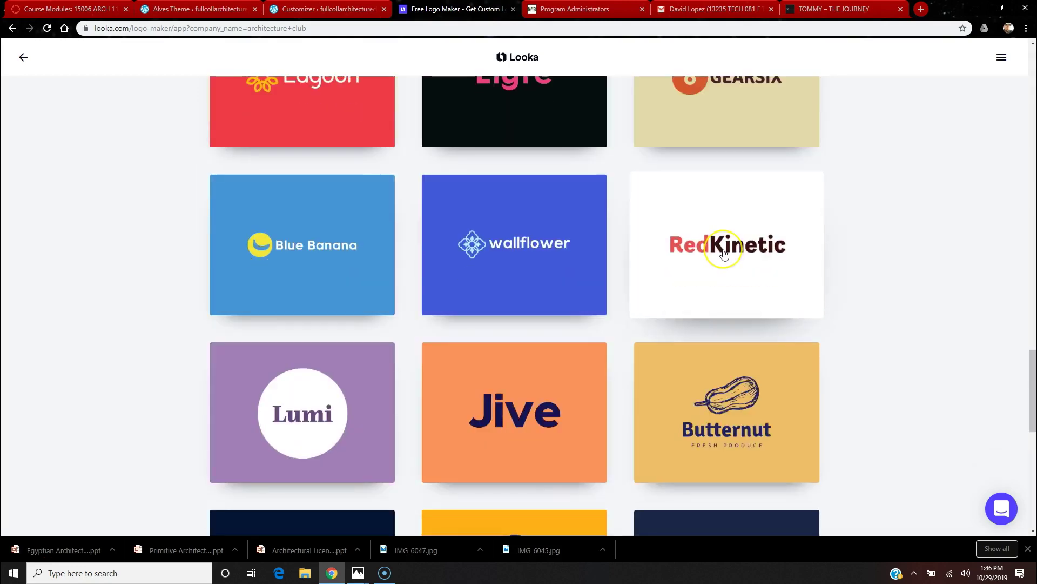
{"action": "scroll", "coordinate": [725, 253], "scroll_direction": "down", "scroll_amount": 9}
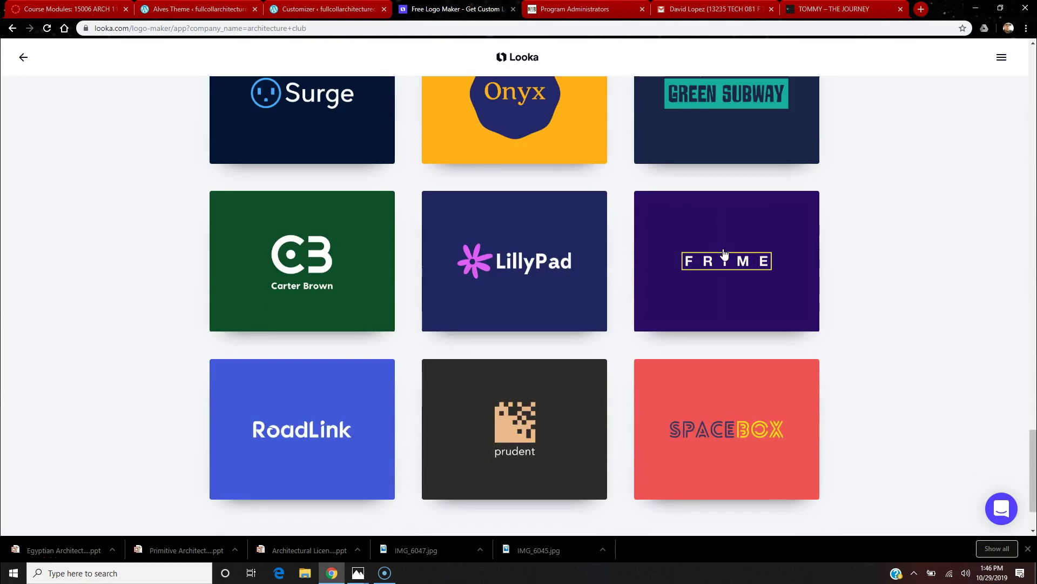
{"action": "scroll", "coordinate": [748, 351], "scroll_direction": "down", "scroll_amount": 2}
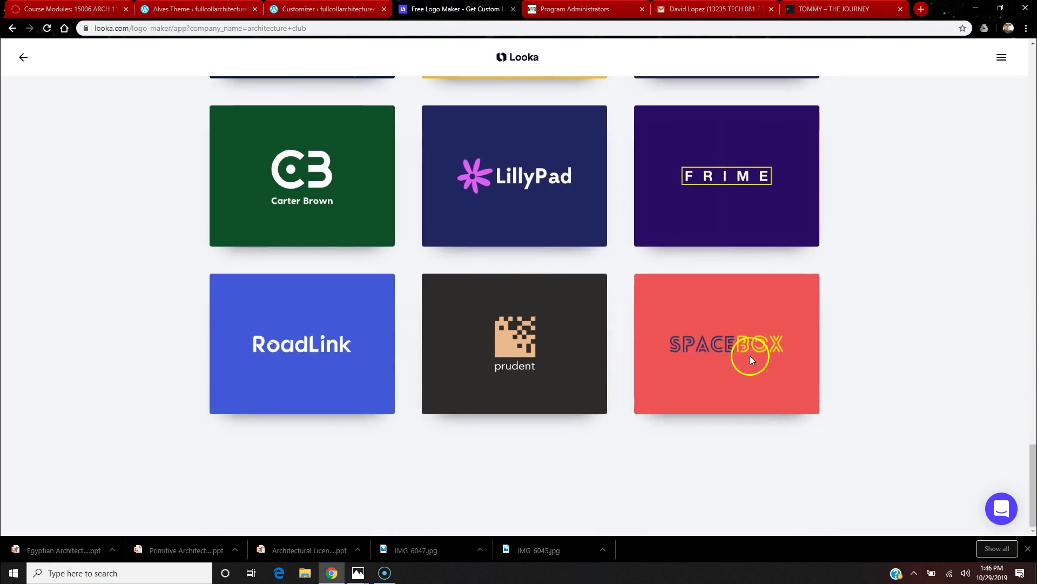
{"action": "left_click", "coordinate": [473, 335]}
Step: Add the Stylus, Potenzo and glo sample logos to the liked inspirations
{"action": "scroll", "coordinate": [798, 336], "scroll_direction": "up", "scroll_amount": 10}
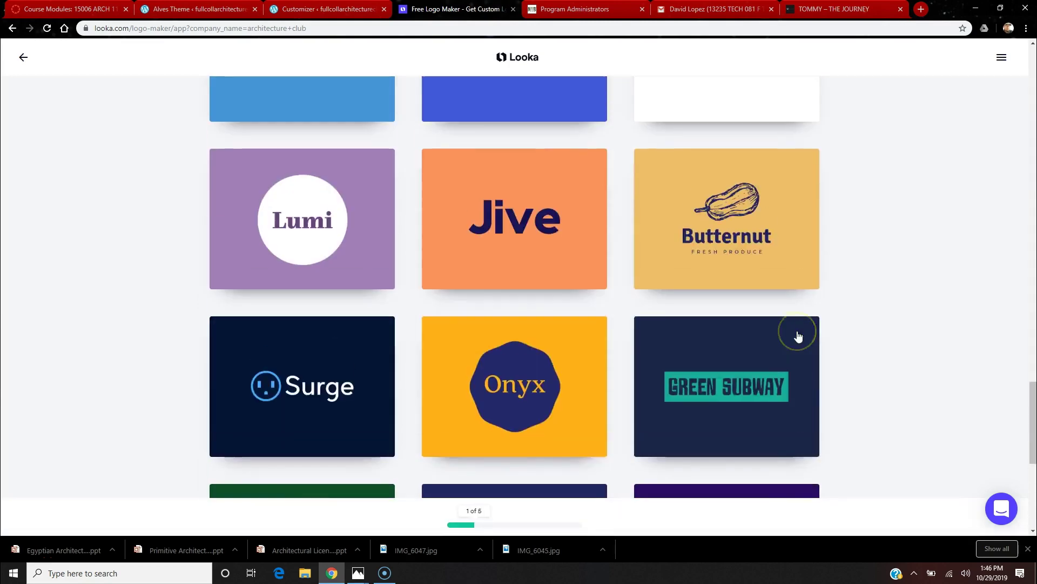
{"action": "scroll", "coordinate": [799, 336], "scroll_direction": "up", "scroll_amount": 3}
{"action": "scroll", "coordinate": [799, 336], "scroll_direction": "up", "scroll_amount": 7}
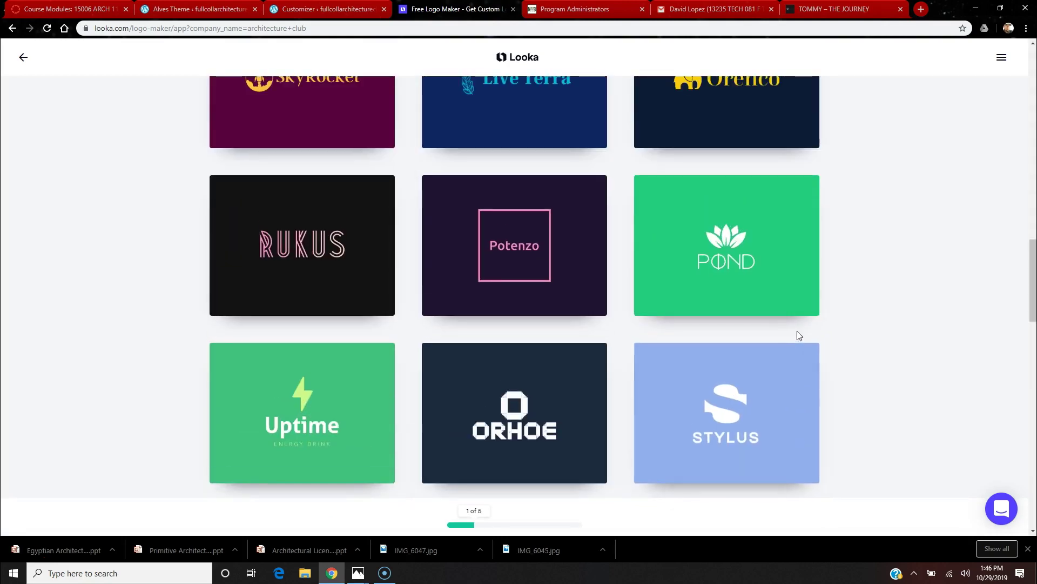
{"action": "left_click", "coordinate": [729, 402]}
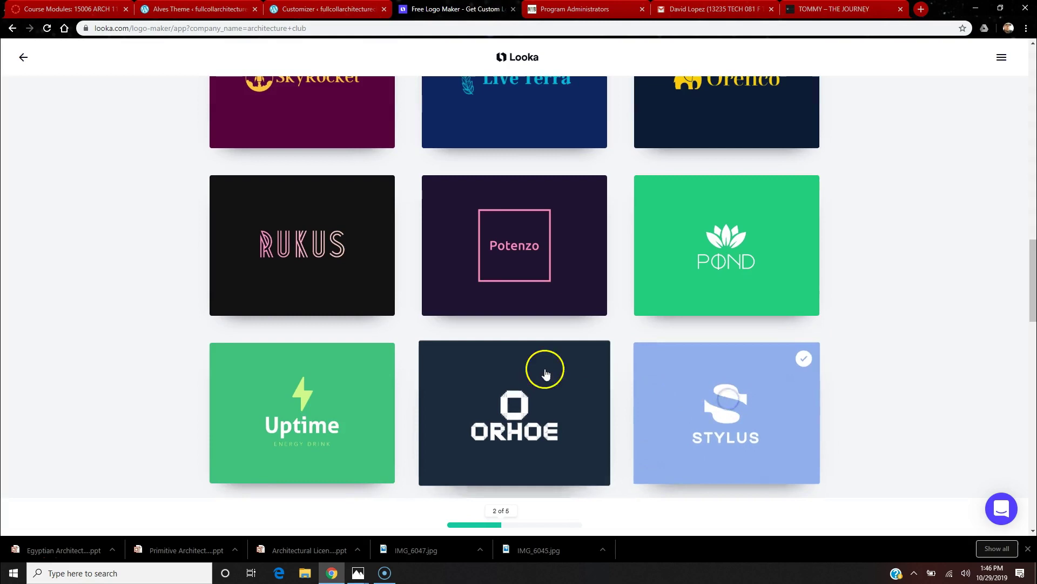
{"action": "scroll", "coordinate": [519, 370], "scroll_direction": "up", "scroll_amount": 3}
{"action": "left_click", "coordinate": [483, 401]}
{"action": "scroll", "coordinate": [822, 348], "scroll_direction": "up", "scroll_amount": 6}
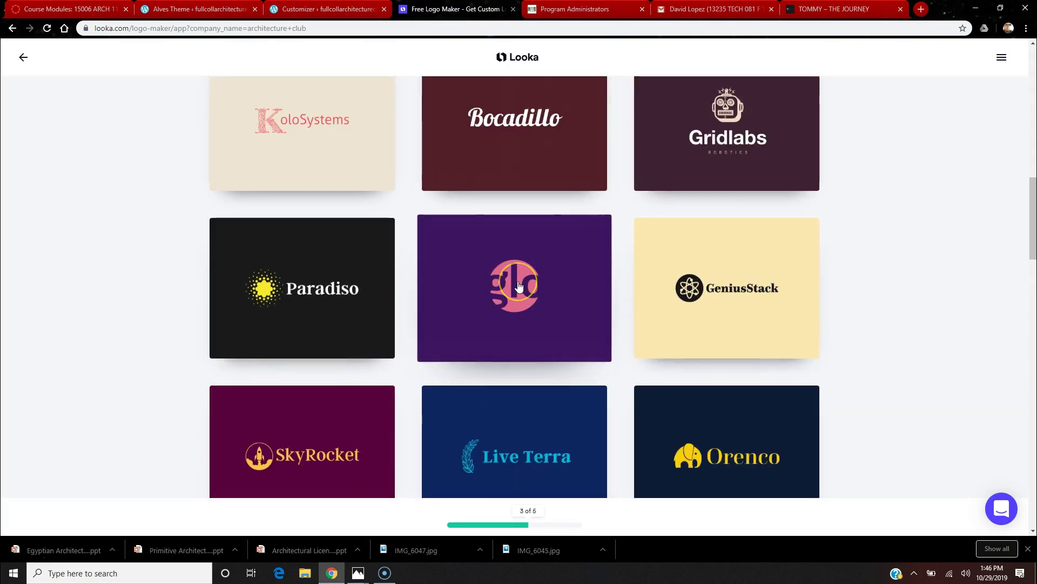
{"action": "left_click", "coordinate": [519, 285]}
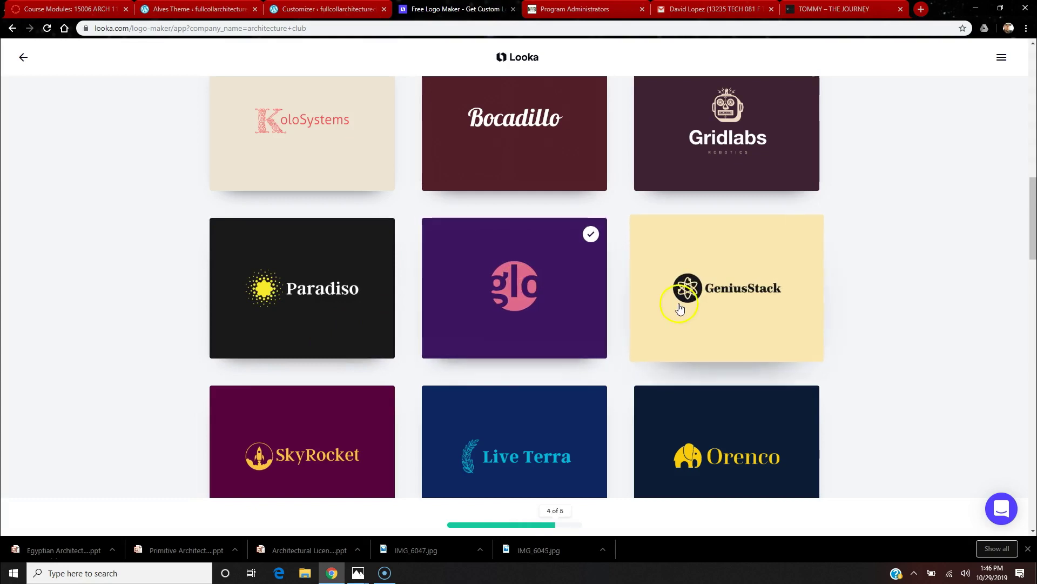
Step: Add the Kreator sample logo as the fifth inspiration and continue to the color styles
{"action": "scroll", "coordinate": [743, 287], "scroll_direction": "up", "scroll_amount": 12}
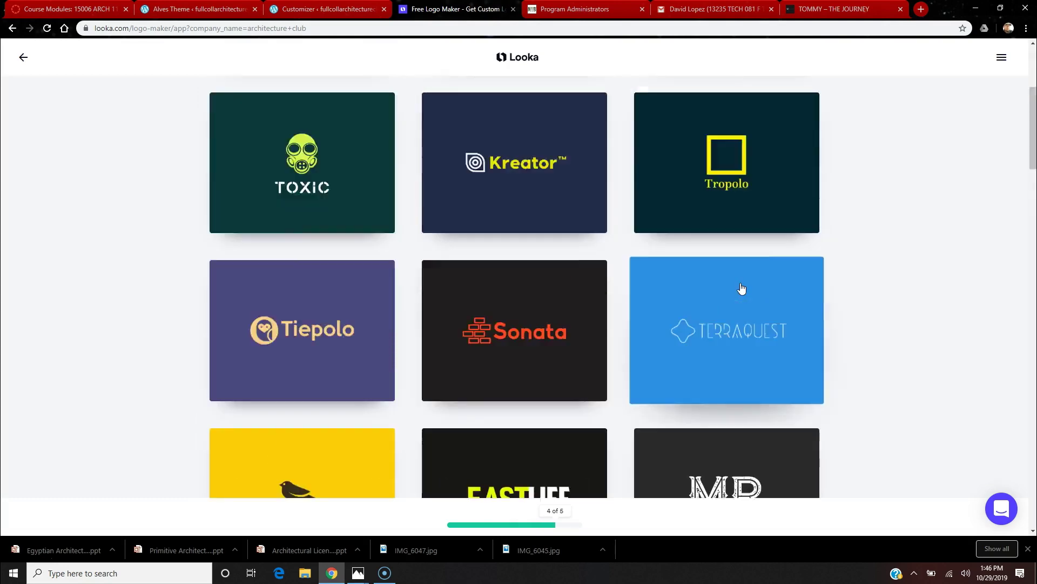
{"action": "scroll", "coordinate": [741, 287], "scroll_direction": "down", "scroll_amount": 1}
{"action": "scroll", "coordinate": [742, 287], "scroll_direction": "down", "scroll_amount": 2}
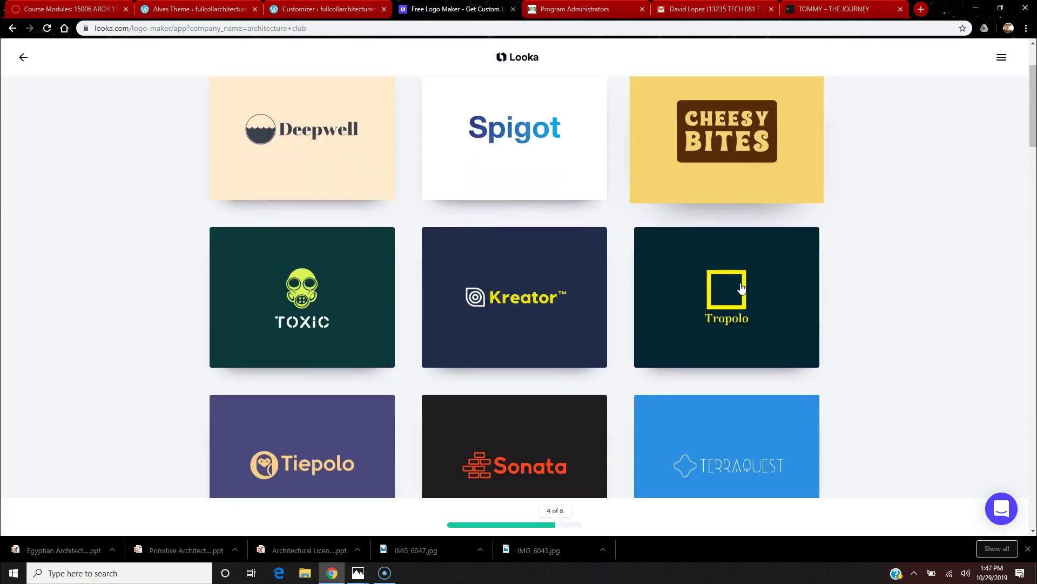
{"action": "scroll", "coordinate": [741, 288], "scroll_direction": "down", "scroll_amount": 1}
{"action": "left_click", "coordinate": [524, 292]}
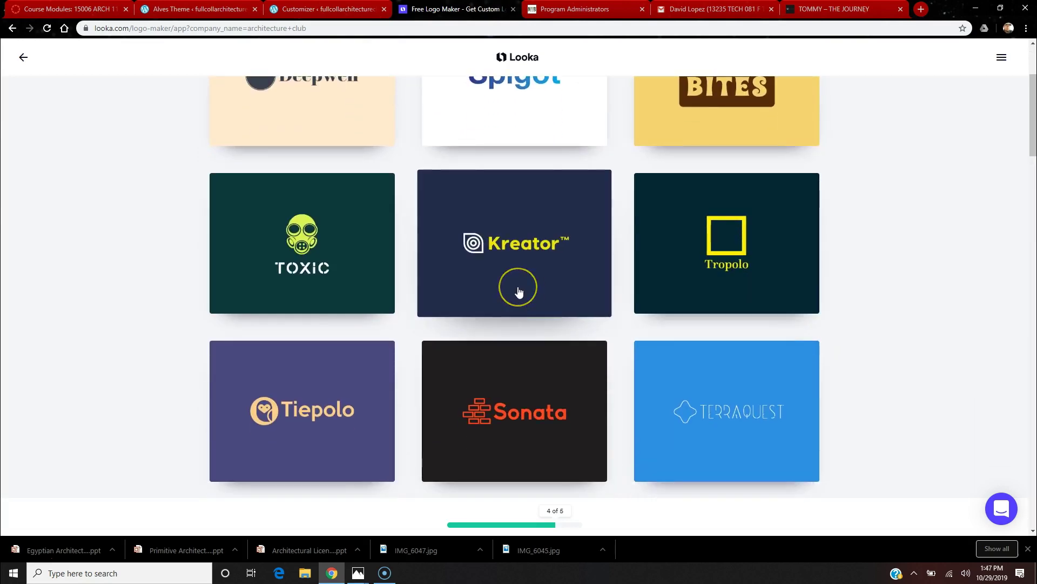
{"action": "left_click", "coordinate": [580, 306]}
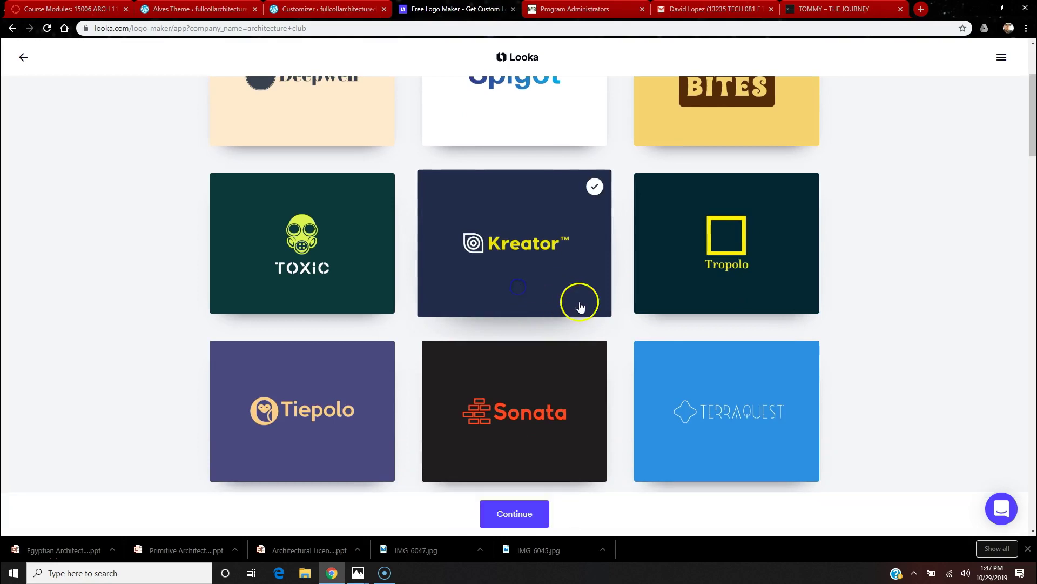
{"action": "scroll", "coordinate": [611, 319], "scroll_direction": "down", "scroll_amount": 10}
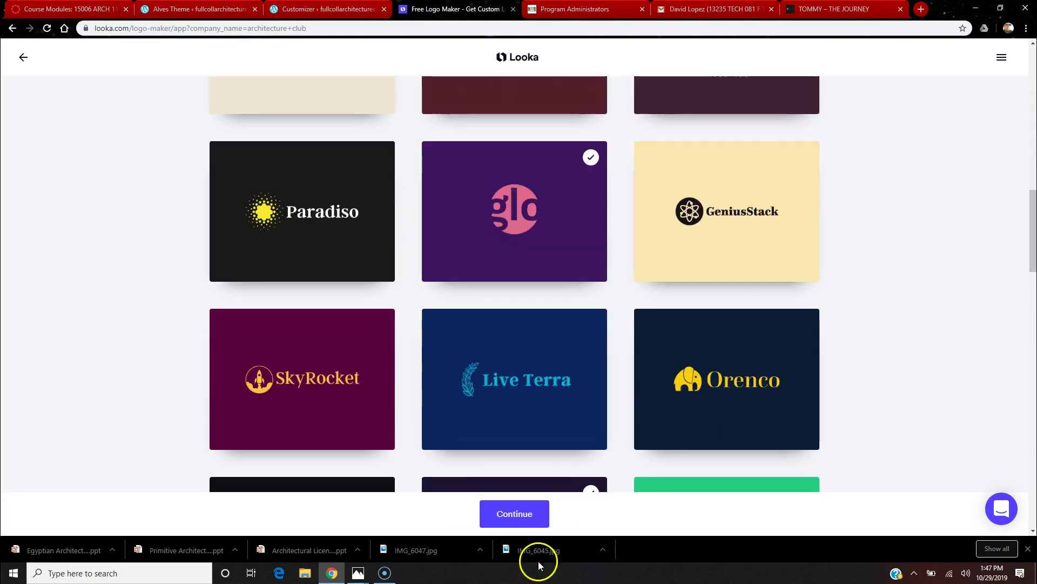
{"action": "left_click", "coordinate": [515, 516]}
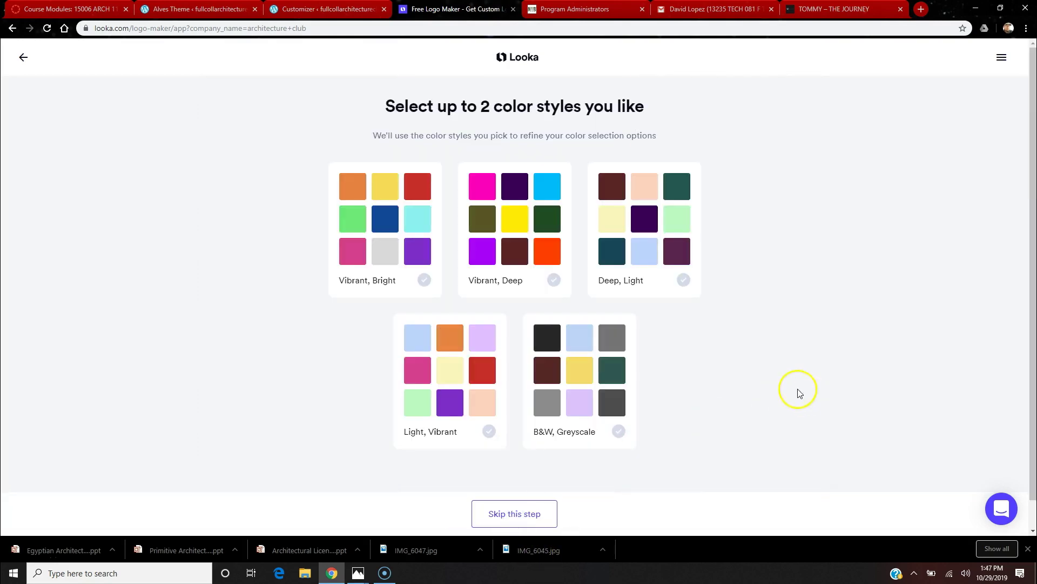
Step: Choose the "Vibrant, Bright" and "Deep, Light" color styles and continue to the color selection
{"action": "left_click", "coordinate": [400, 250]}
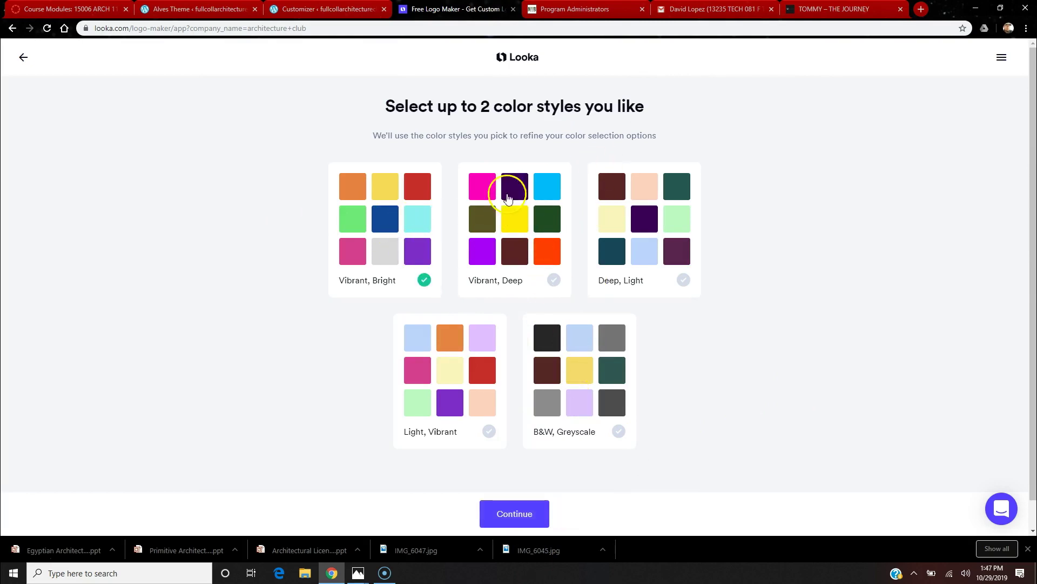
{"action": "left_click", "coordinate": [647, 245]}
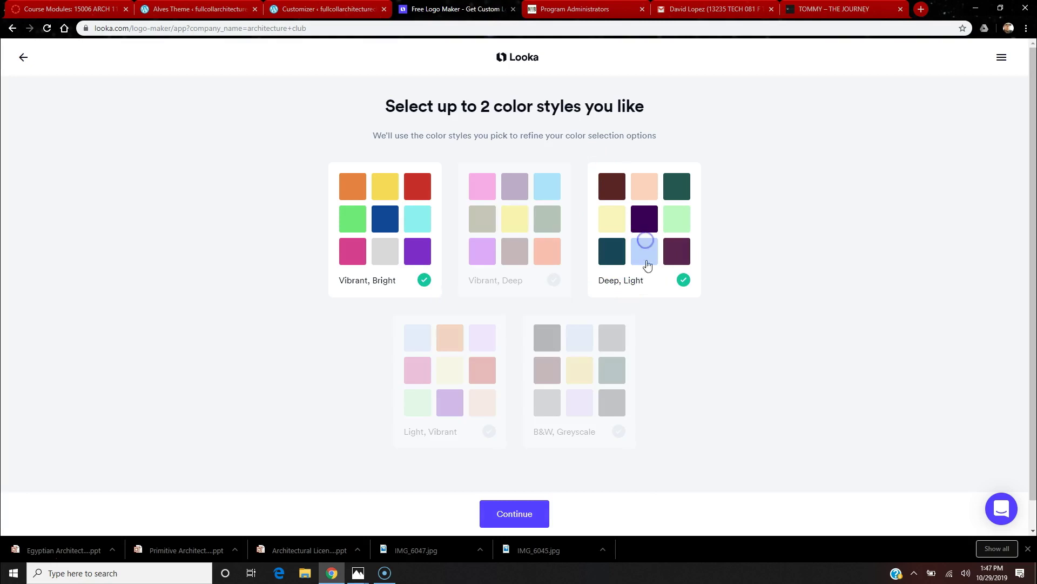
{"action": "left_click", "coordinate": [520, 518]}
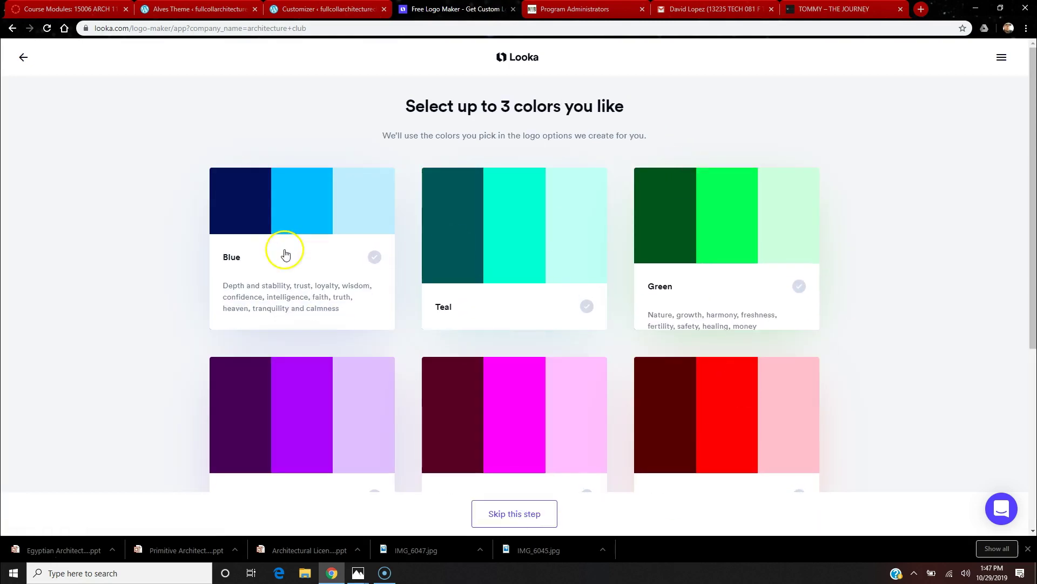
Step: Choose the Blue, Yellow and Greyscale colors for the logo and continue to the company details
{"action": "left_click", "coordinate": [298, 224]}
{"action": "scroll", "coordinate": [300, 229], "scroll_direction": "down", "scroll_amount": 4}
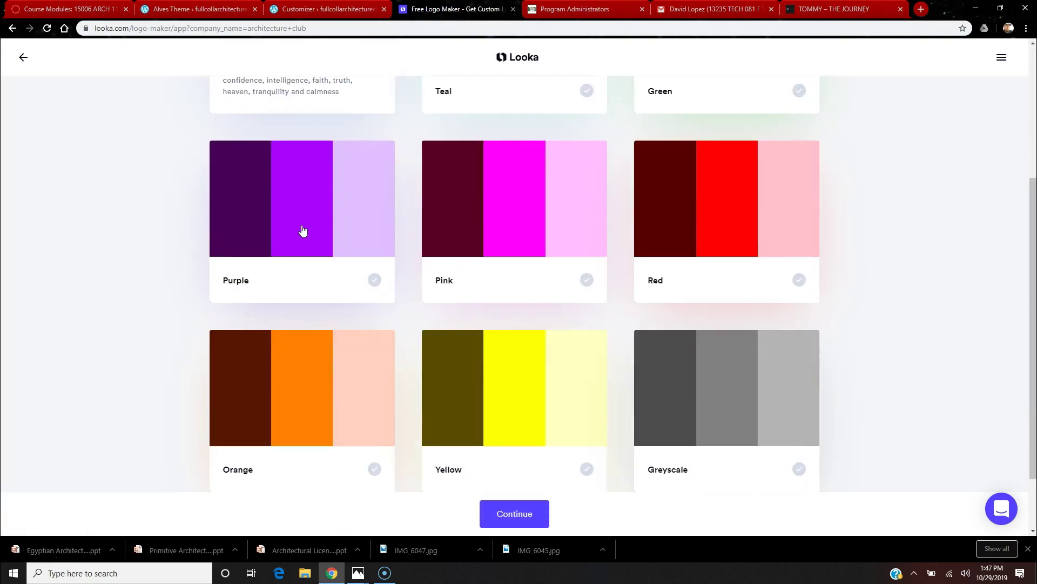
{"action": "scroll", "coordinate": [303, 230], "scroll_direction": "down", "scroll_amount": 1}
{"action": "left_click", "coordinate": [575, 342]}
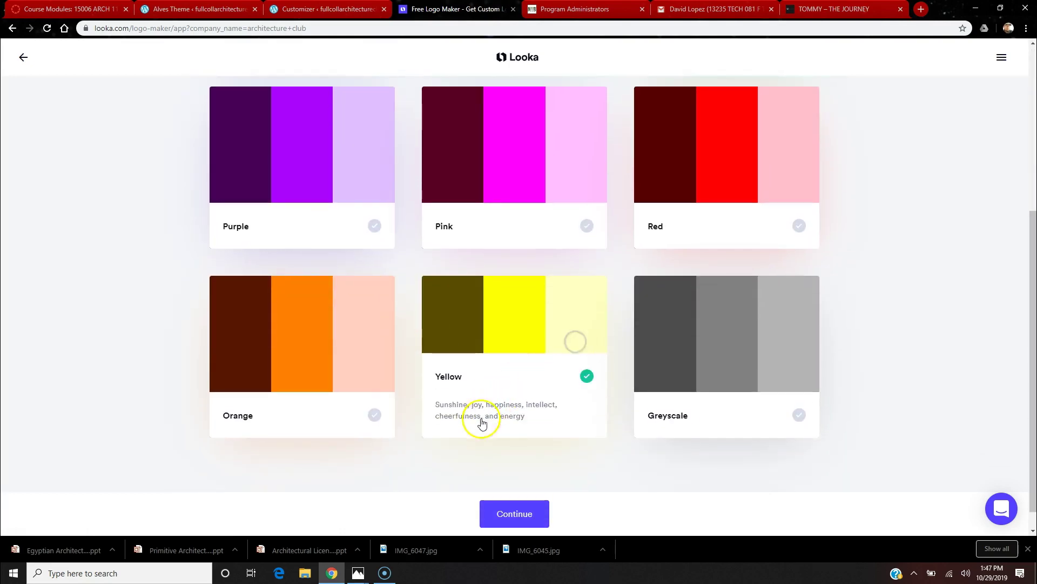
{"action": "left_click", "coordinate": [728, 363]}
{"action": "left_click", "coordinate": [513, 511]}
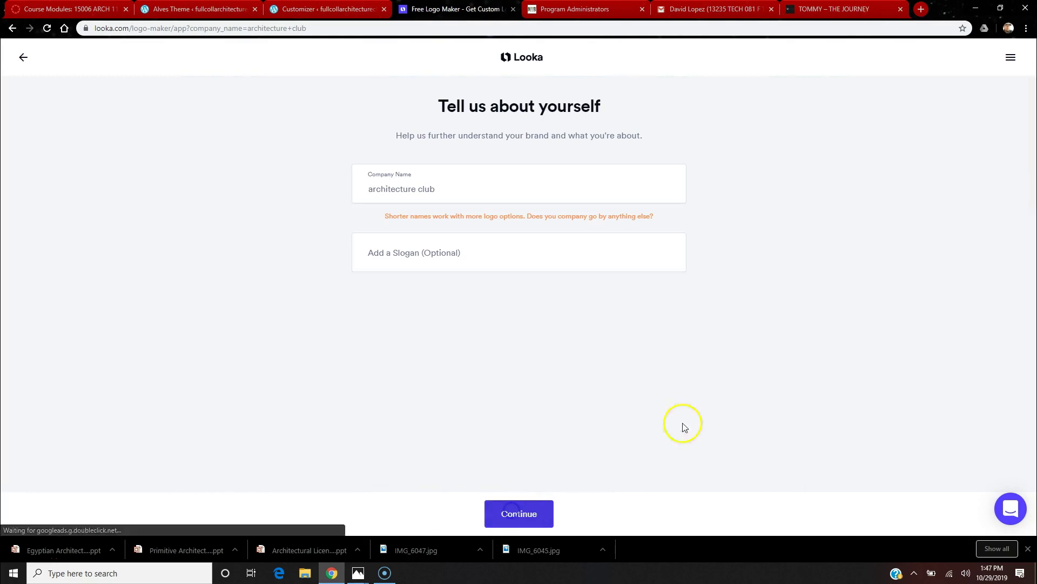
Step: Continue without a slogan and add the house with drafting lines from the Architecture symbols as the first symbol
{"action": "left_click", "coordinate": [443, 258]}
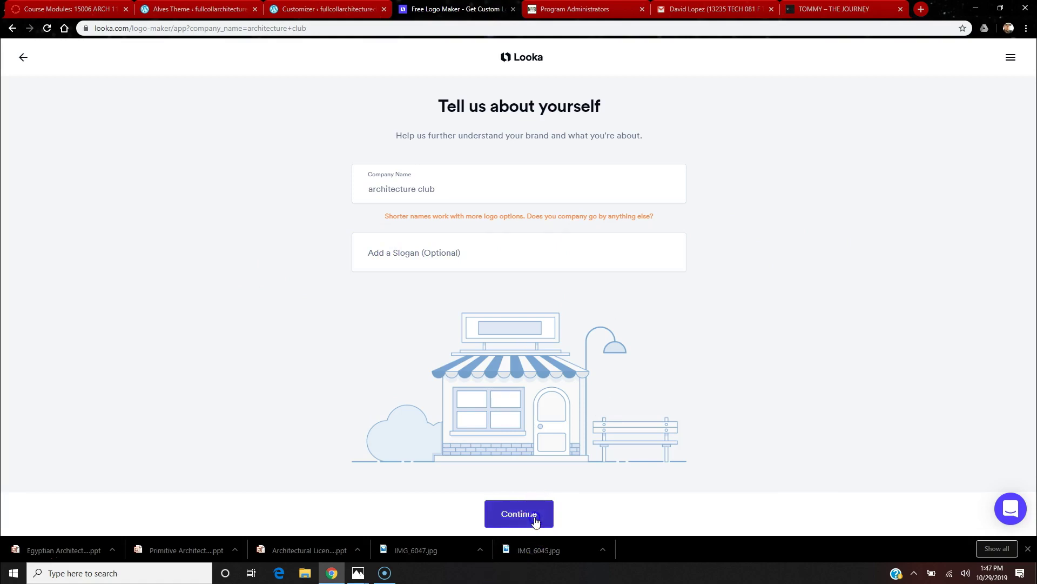
{"action": "left_click", "coordinate": [535, 520]}
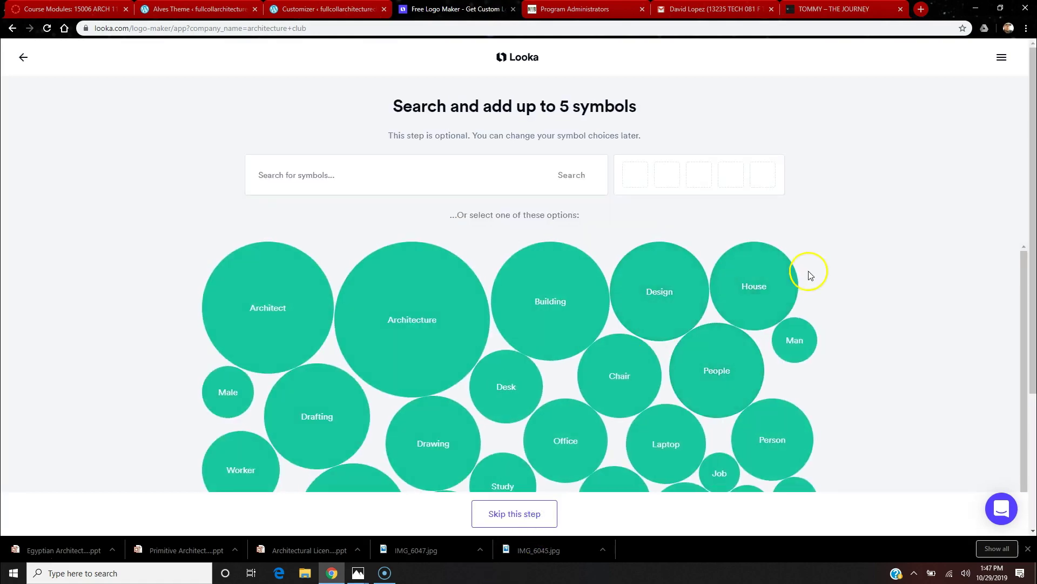
{"action": "scroll", "coordinate": [810, 276], "scroll_direction": "down", "scroll_amount": 1}
{"action": "left_click", "coordinate": [401, 303]}
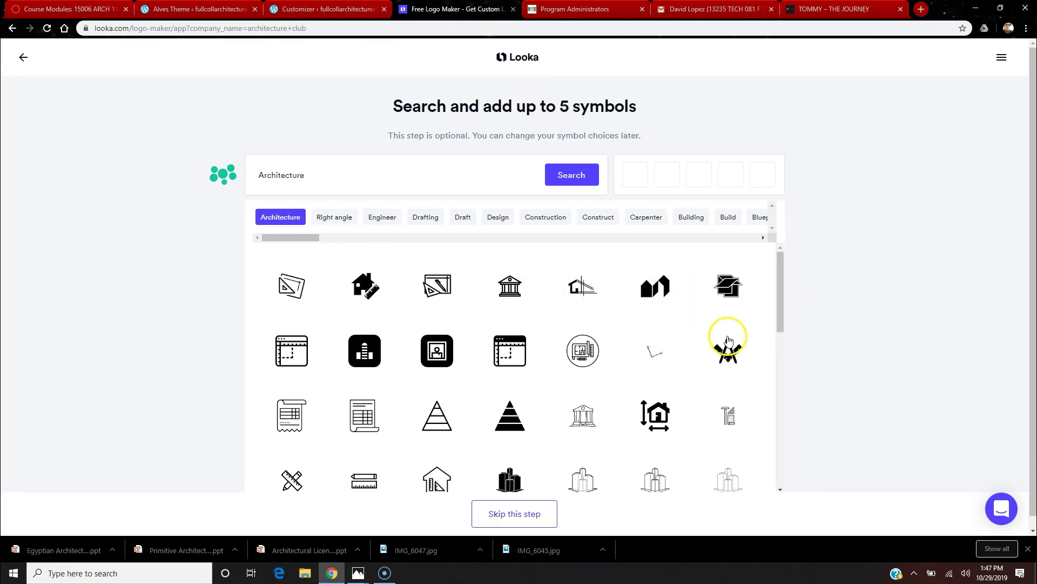
{"action": "left_click", "coordinate": [577, 291]}
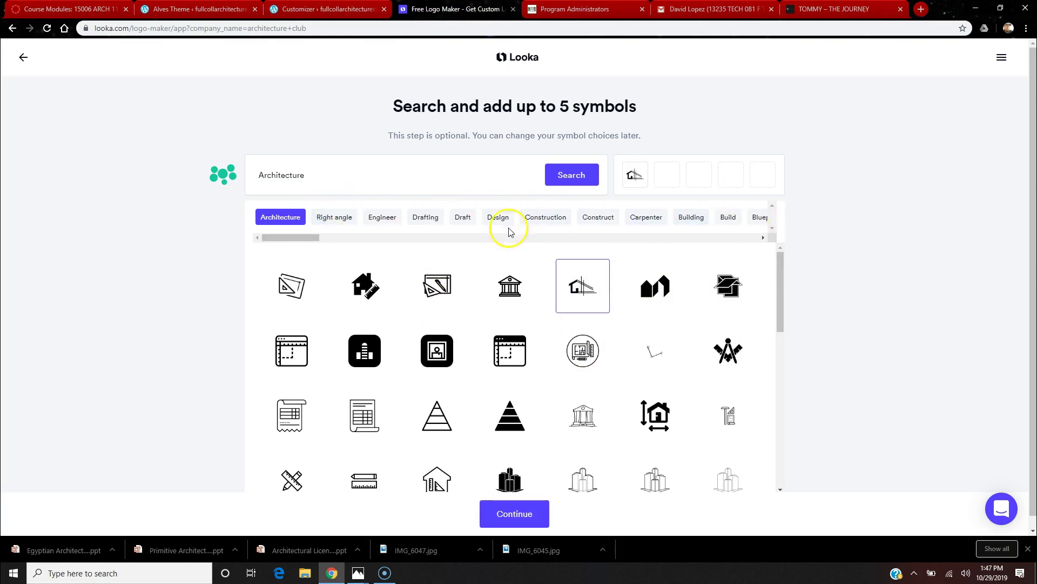
Step: Fill the remaining symbol slots with the drafting compass, flared-column building, floor plan and graduates symbols, and continue to the generated logos
{"action": "scroll", "coordinate": [586, 333], "scroll_direction": "down", "scroll_amount": 8}
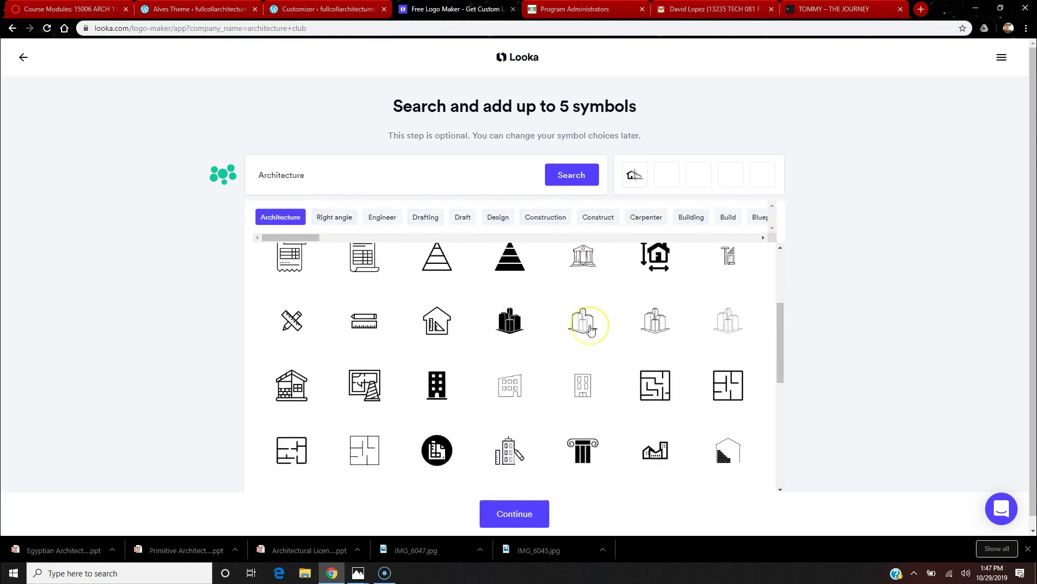
{"action": "scroll", "coordinate": [591, 331], "scroll_direction": "down", "scroll_amount": 10}
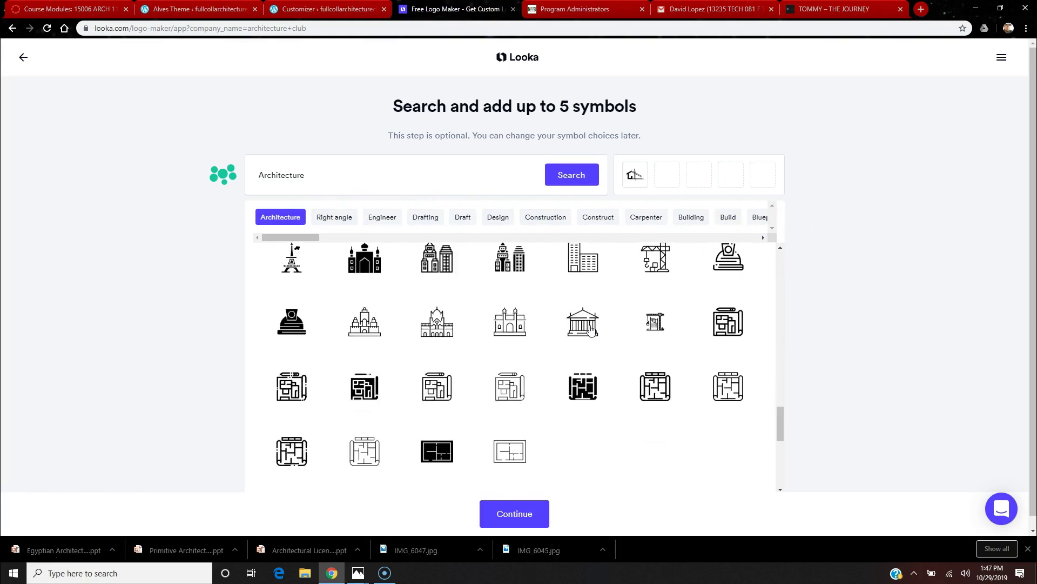
{"action": "scroll", "coordinate": [590, 331], "scroll_direction": "down", "scroll_amount": 10}
{"action": "scroll", "coordinate": [592, 329], "scroll_direction": "up", "scroll_amount": 5}
{"action": "scroll", "coordinate": [591, 330], "scroll_direction": "up", "scroll_amount": 7}
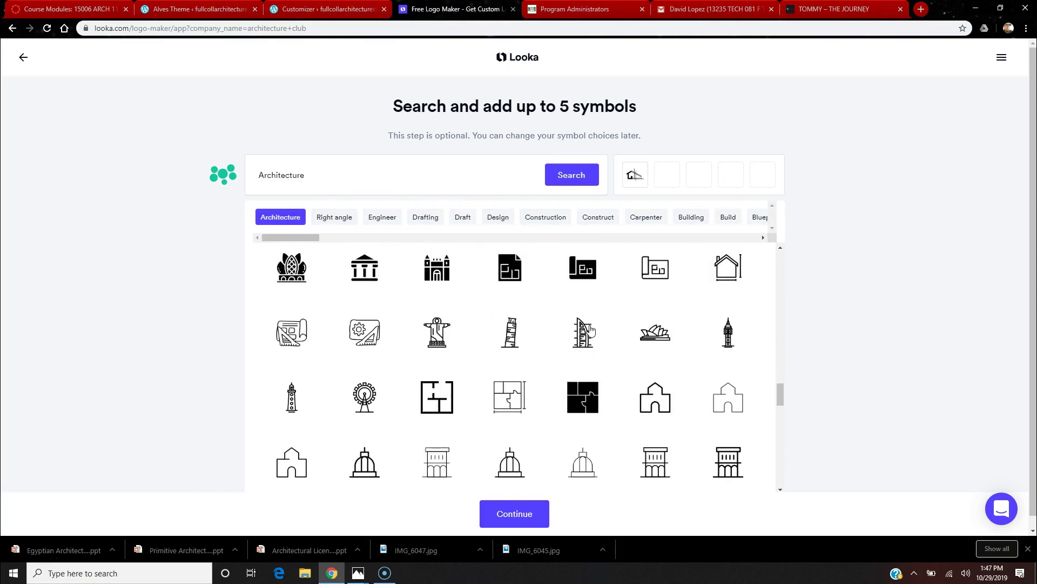
{"action": "left_click", "coordinate": [581, 324]}
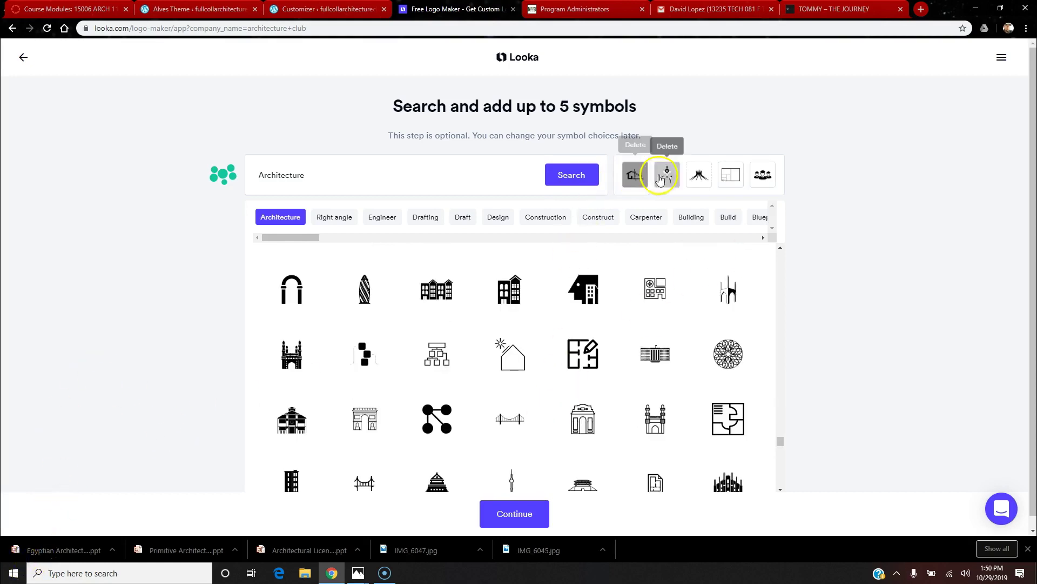
{"action": "mouse_move", "coordinate": [629, 181]}
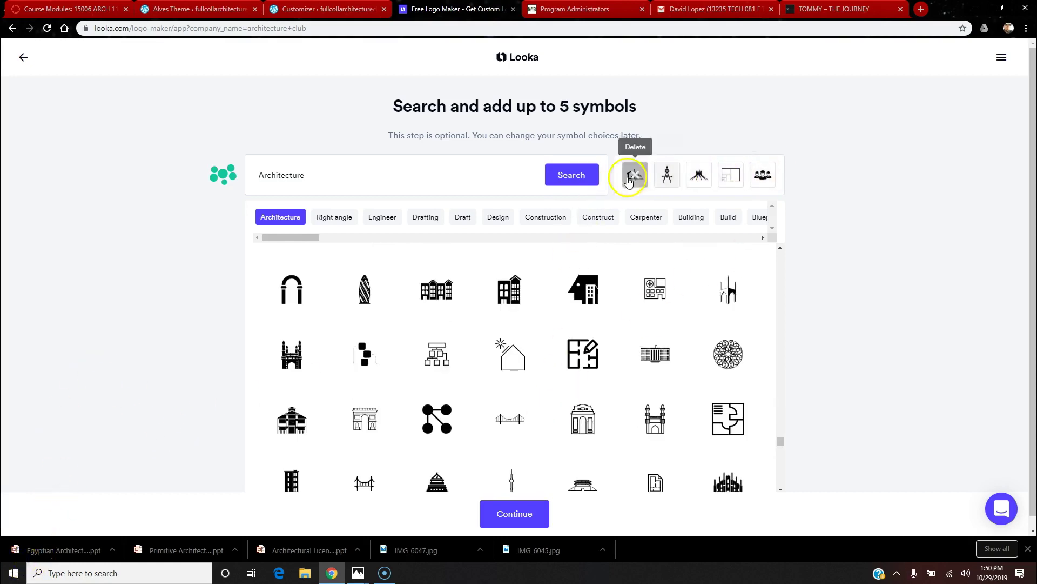
{"action": "left_click", "coordinate": [497, 527]}
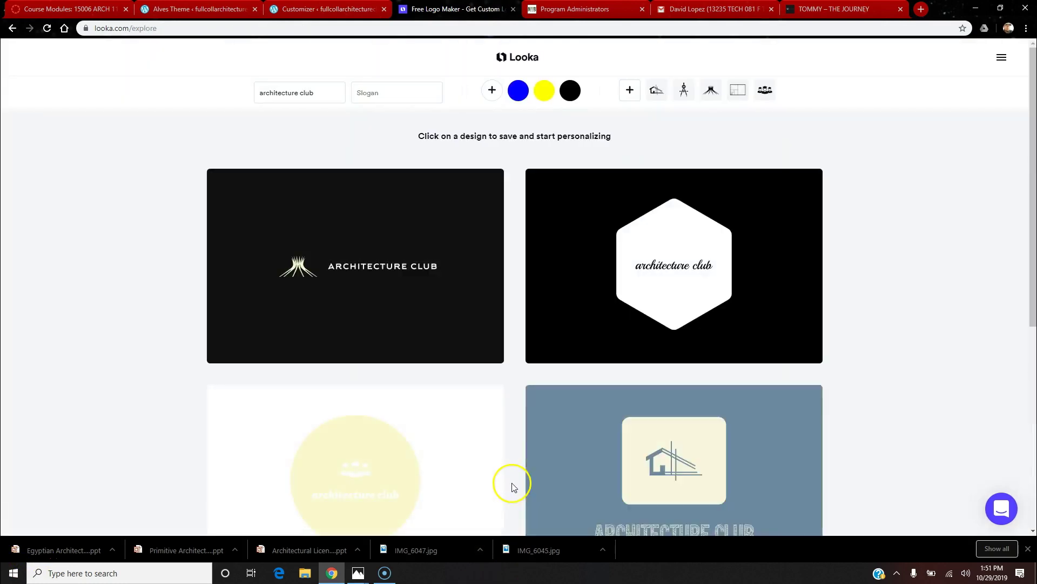
Step: Select the round logo design with the three graduates and get past the account sign-up form
{"action": "scroll", "coordinate": [500, 467], "scroll_direction": "down", "scroll_amount": 2}
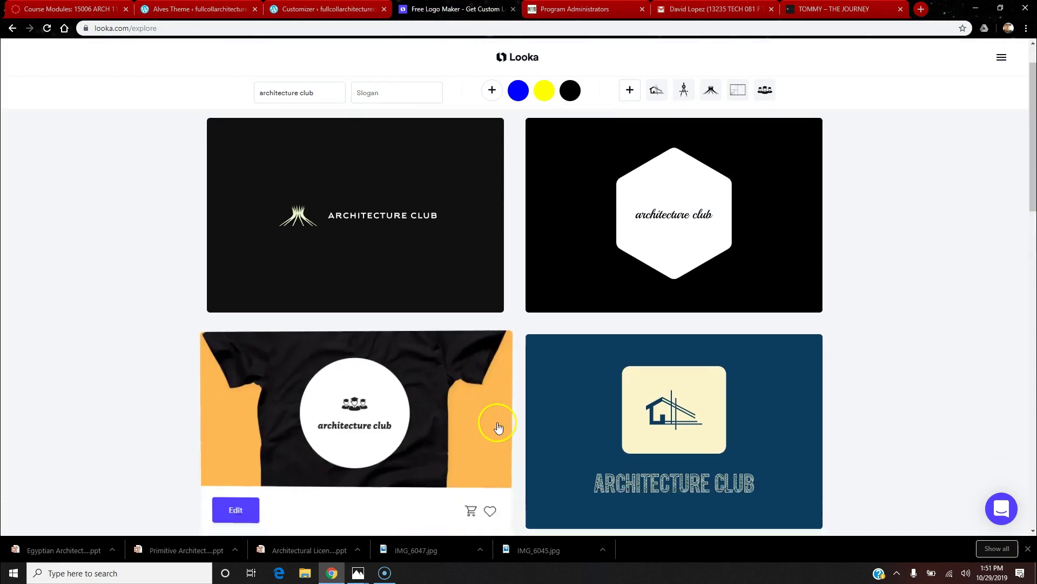
{"action": "left_click", "coordinate": [499, 446]}
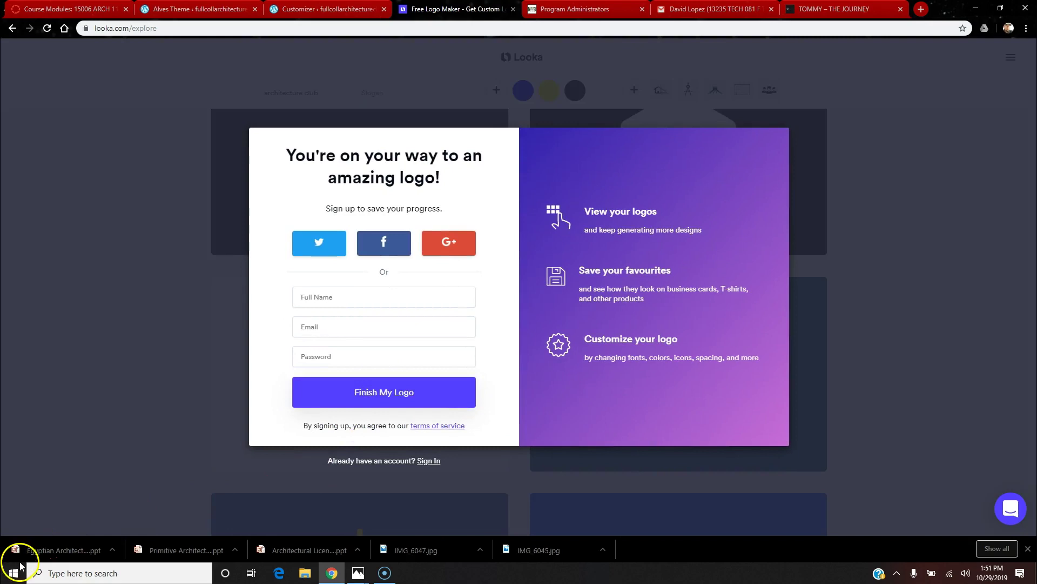
{"action": "left_click", "coordinate": [868, 350]}
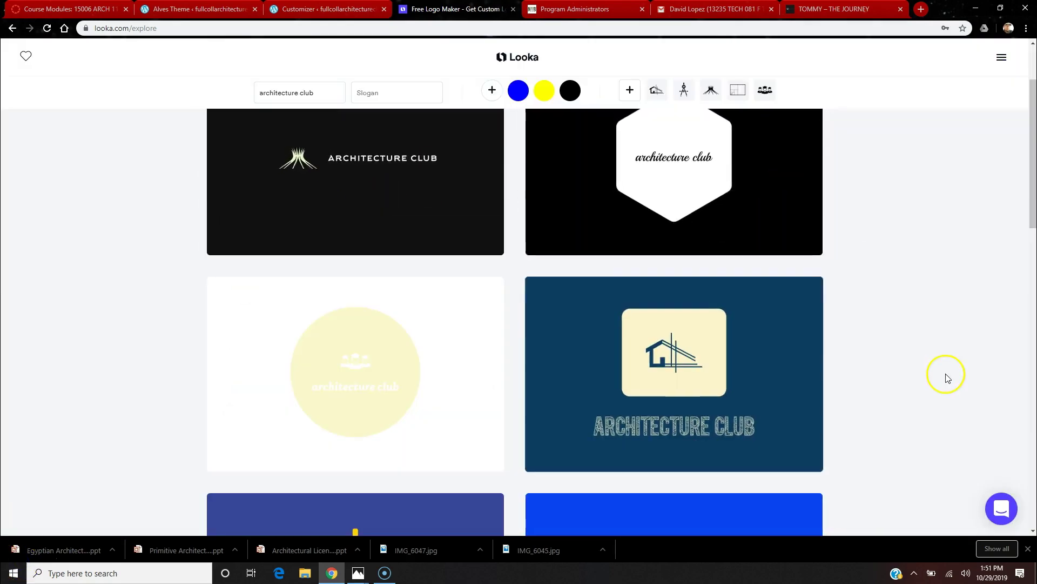
Step: Look through the generated architecture club logos, loading more designs to compare symbols, fonts and color schemes
{"action": "scroll", "coordinate": [946, 377], "scroll_direction": "down", "scroll_amount": 5}
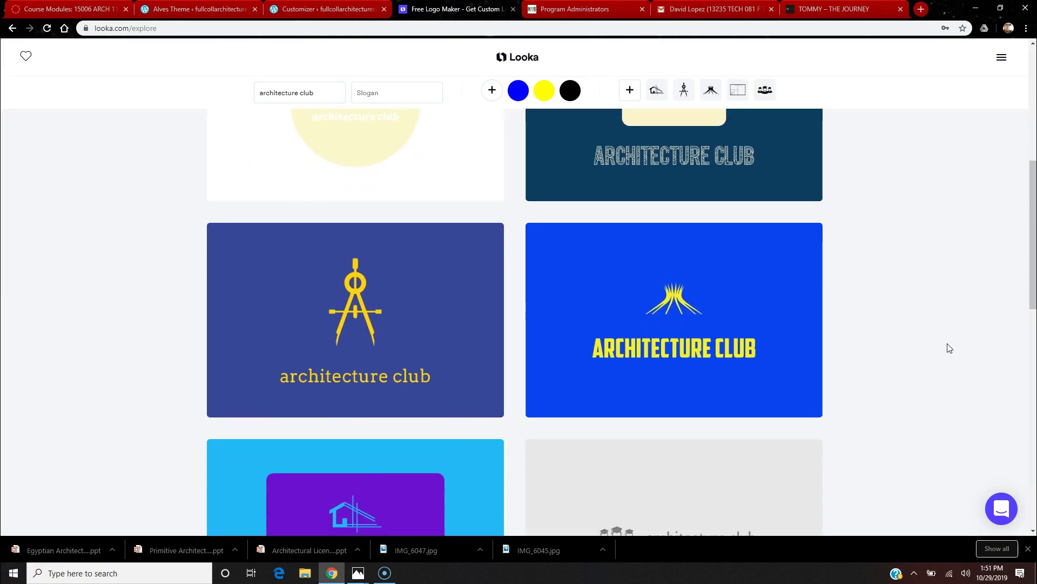
{"action": "scroll", "coordinate": [949, 347], "scroll_direction": "down", "scroll_amount": 4}
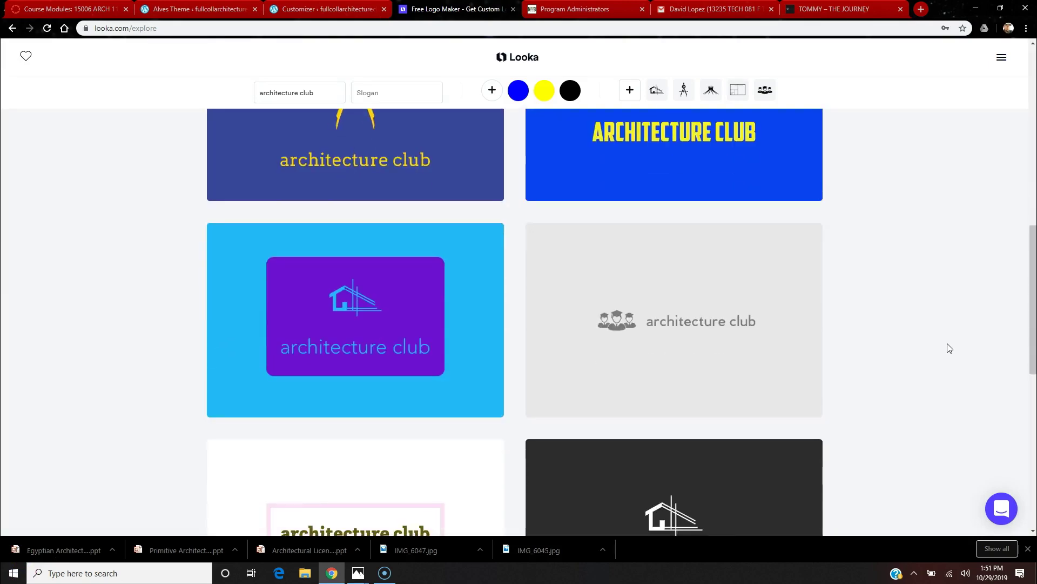
{"action": "scroll", "coordinate": [949, 347], "scroll_direction": "down", "scroll_amount": 2}
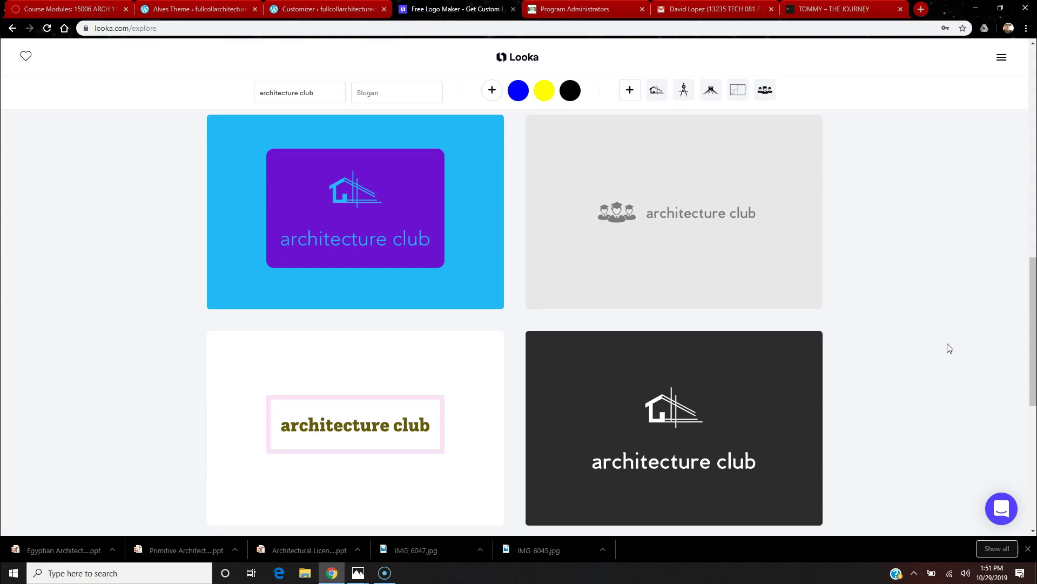
{"action": "scroll", "coordinate": [949, 347], "scroll_direction": "down", "scroll_amount": 2}
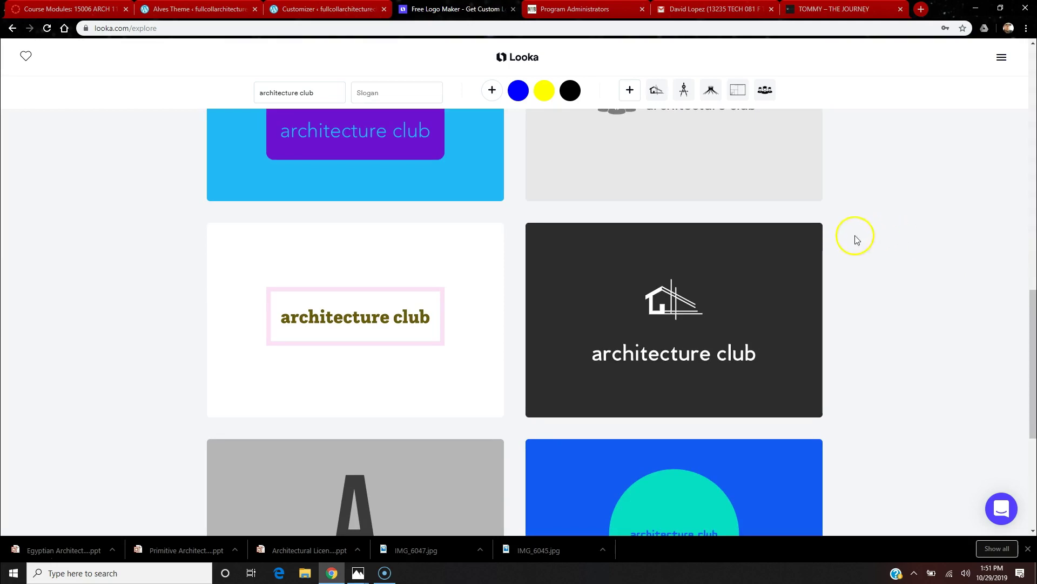
{"action": "scroll", "coordinate": [838, 238], "scroll_direction": "down", "scroll_amount": 4}
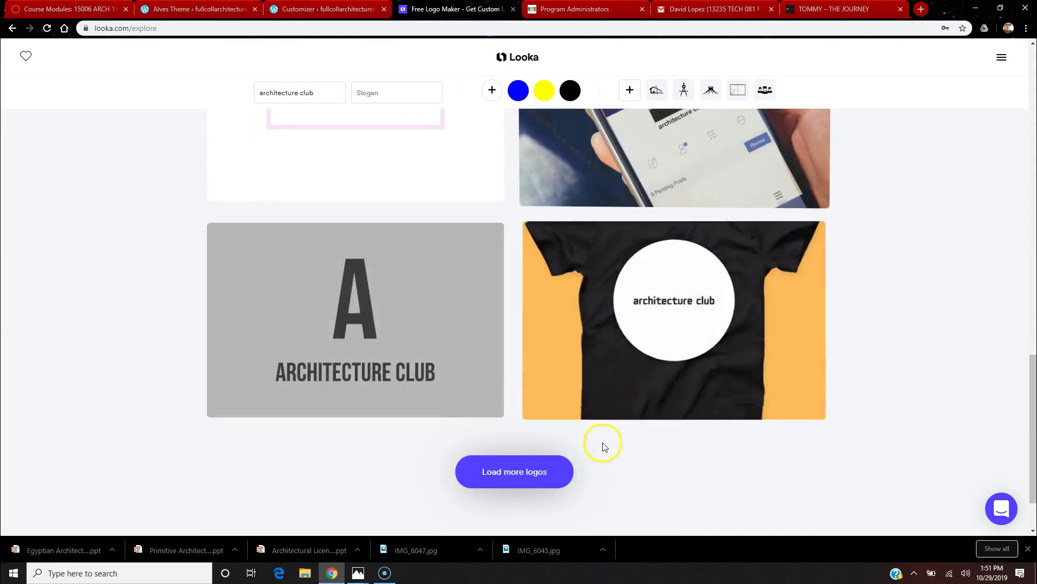
{"action": "left_click", "coordinate": [491, 472]}
{"action": "scroll", "coordinate": [616, 363], "scroll_direction": "down", "scroll_amount": 3}
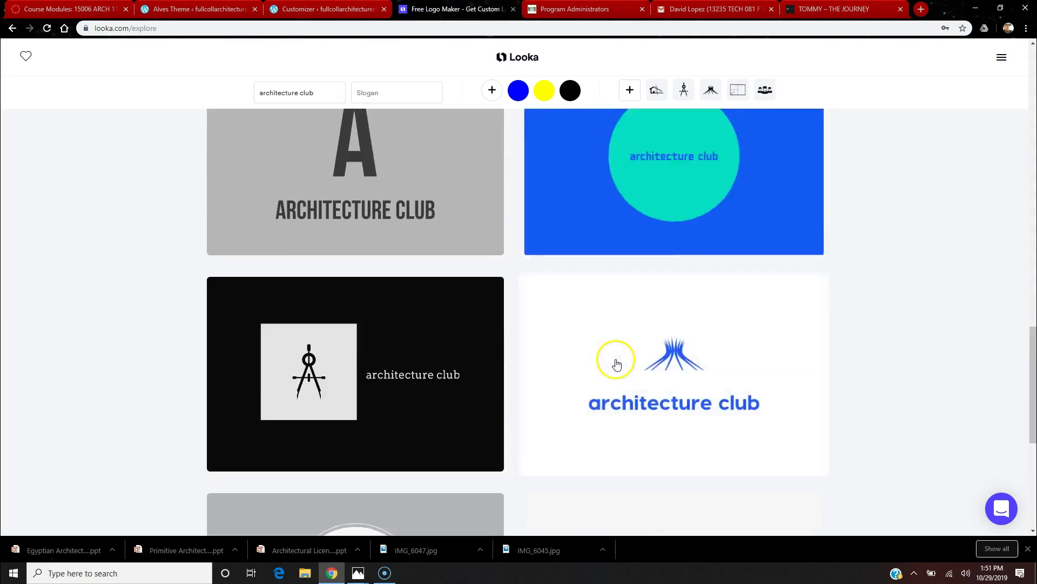
{"action": "scroll", "coordinate": [616, 363], "scroll_direction": "down", "scroll_amount": 3}
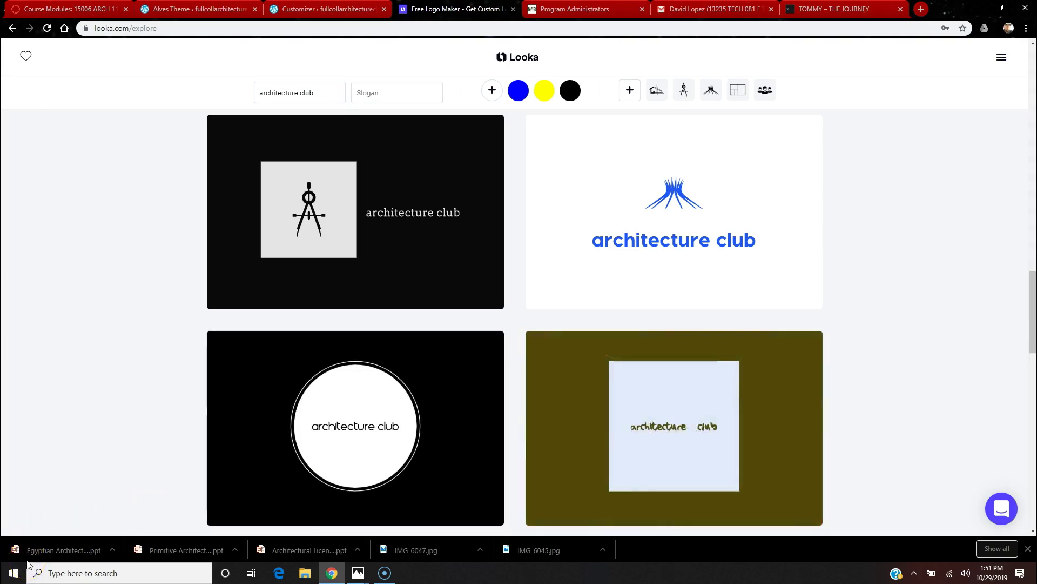
{"action": "scroll", "coordinate": [472, 431], "scroll_direction": "down", "scroll_amount": 2}
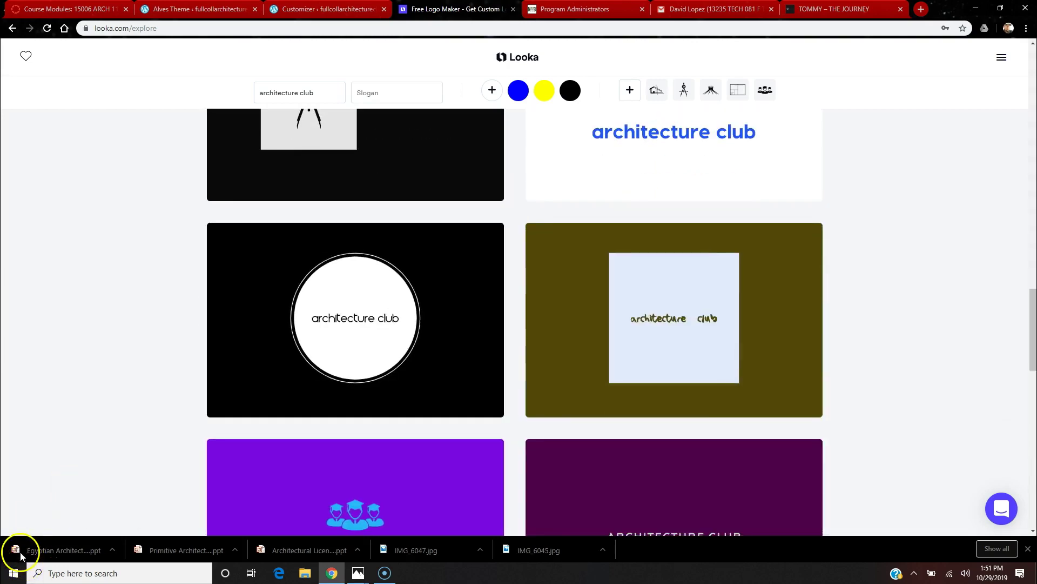